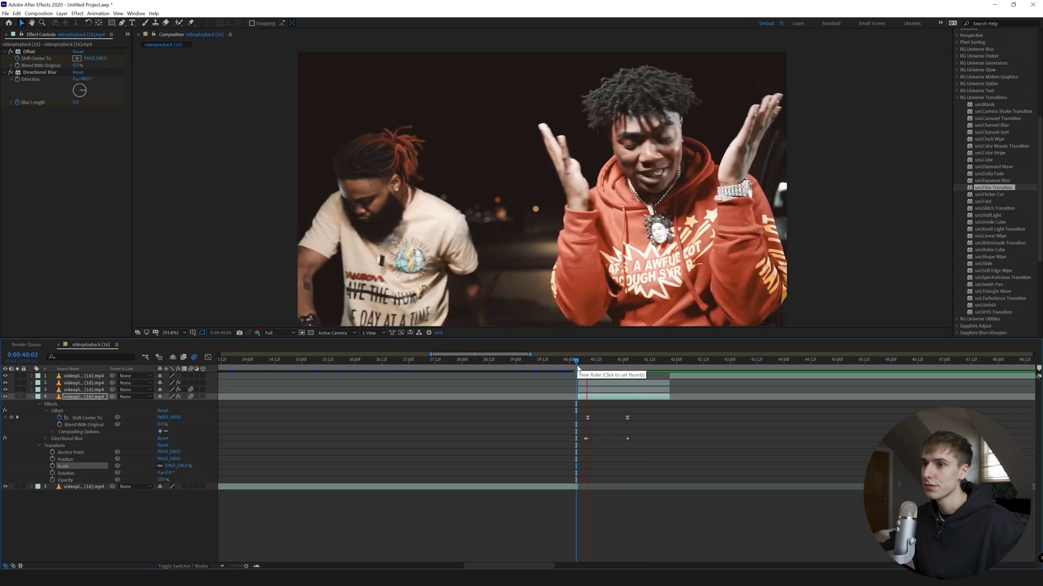
# Preview the footage from its beginning and return to the finished effect section near 0:00:40:15
pyautogui.press('space')
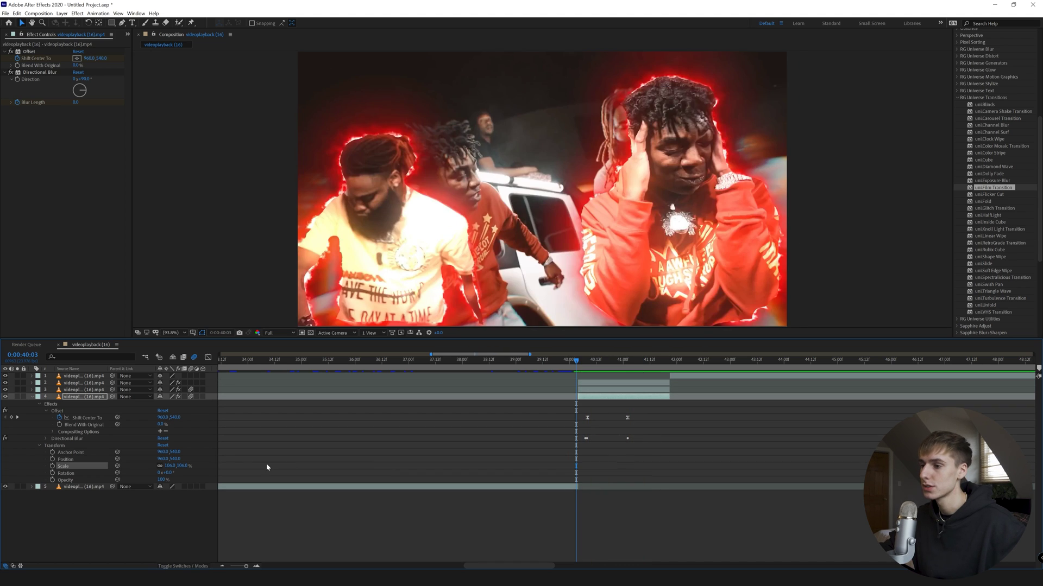
pyautogui.click(261, 369)
pyautogui.moveTo(467, 566); pyautogui.dragTo(255, 565)
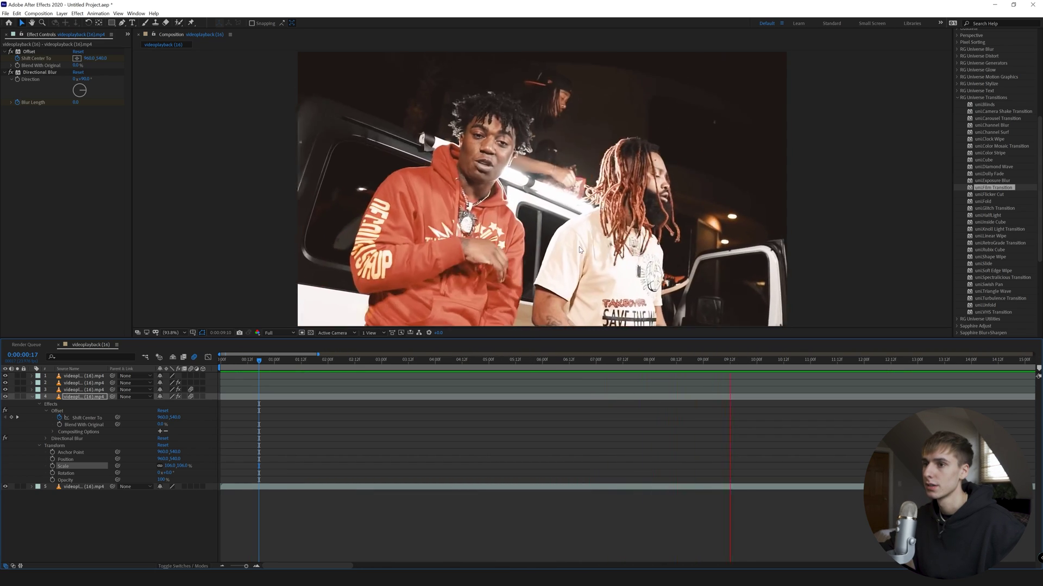
pyautogui.press('space')
pyautogui.moveTo(289, 568); pyautogui.dragTo(502, 568)
pyautogui.click(496, 359)
# Delete the lower two effect copies of the short clip, starting with the one carrying Offset and Directional Blur
pyautogui.click(499, 398)
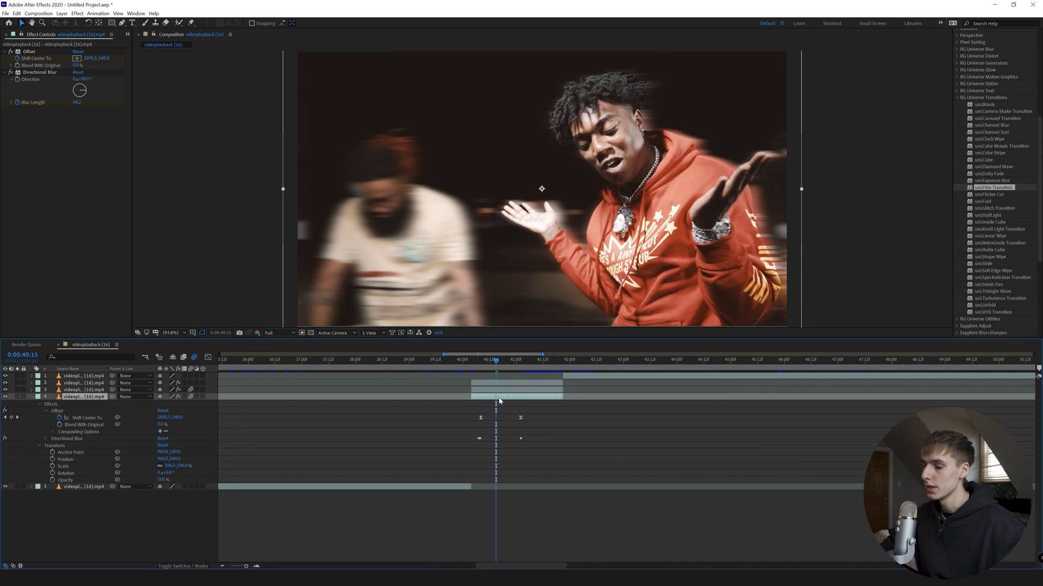
pyautogui.press('Delete')
pyautogui.click(497, 390)
pyautogui.press('Delete')
# Remove the Roto Brush & Refine Edge effect from the remaining short middle clip
pyautogui.click(496, 384)
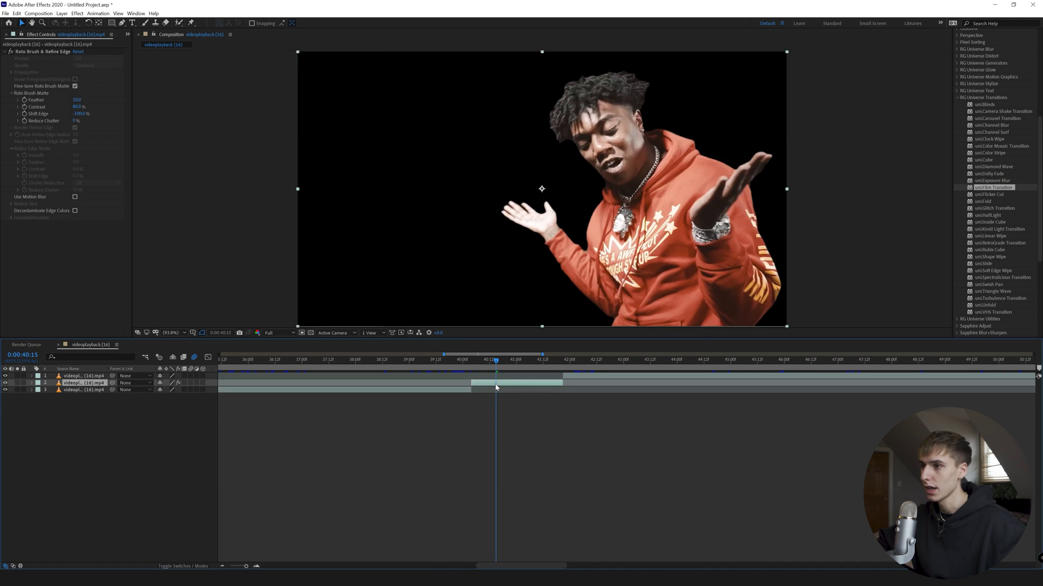
pyautogui.click(43, 51)
pyautogui.press('Delete')
# Play and scrub through the short middle clip to examine its start, end and subject movement
pyautogui.click(470, 366)
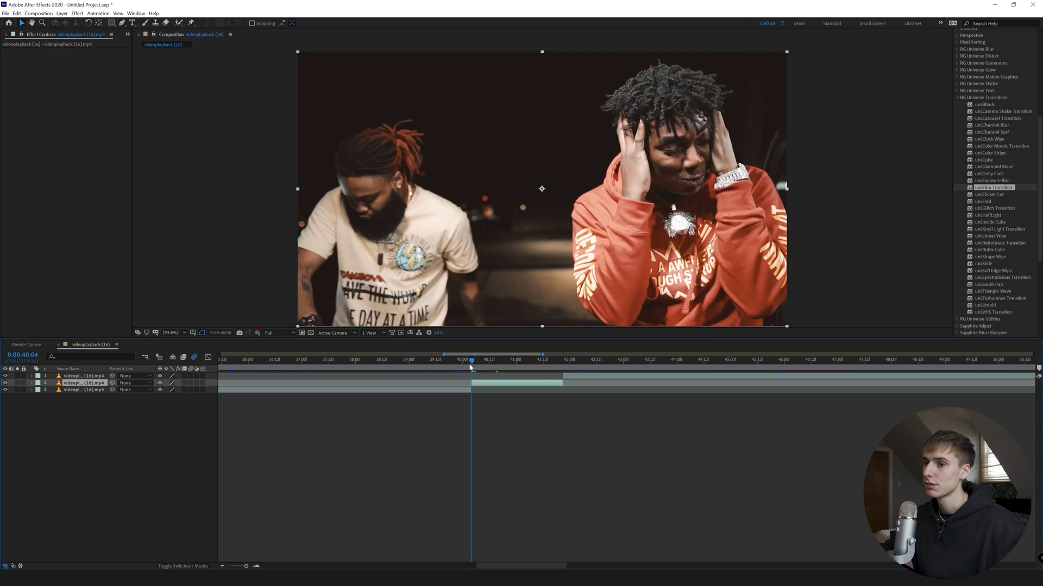
pyautogui.press('space')
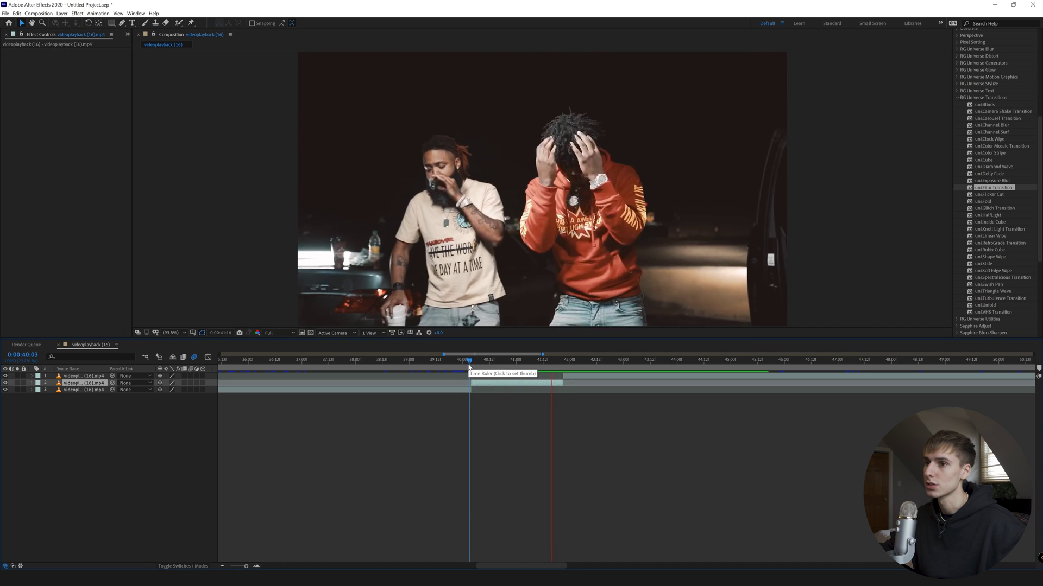
pyautogui.click(472, 367)
pyautogui.moveTo(473, 367); pyautogui.dragTo(543, 368)
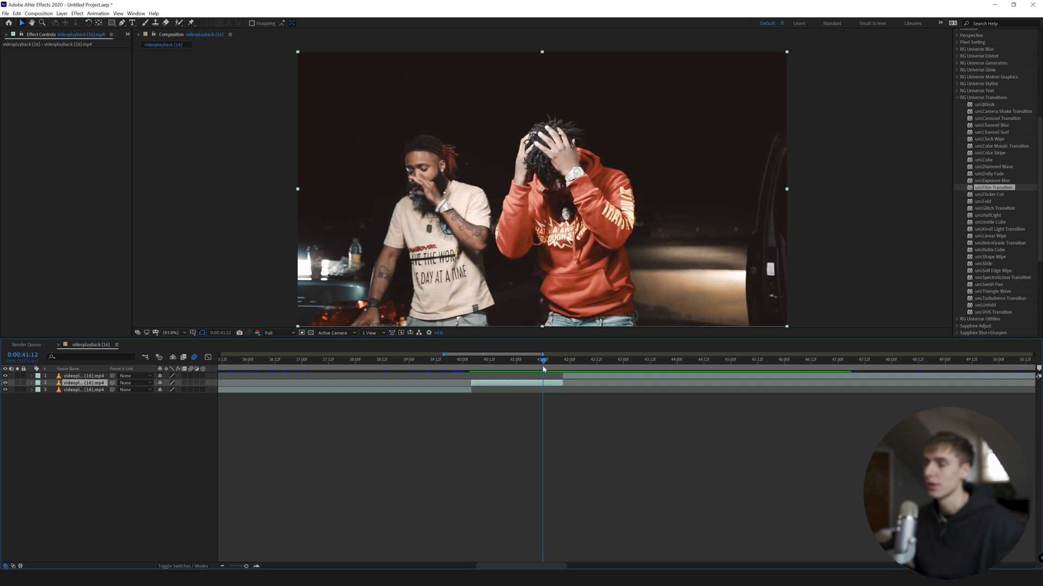
pyautogui.moveTo(543, 369); pyautogui.dragTo(482, 368)
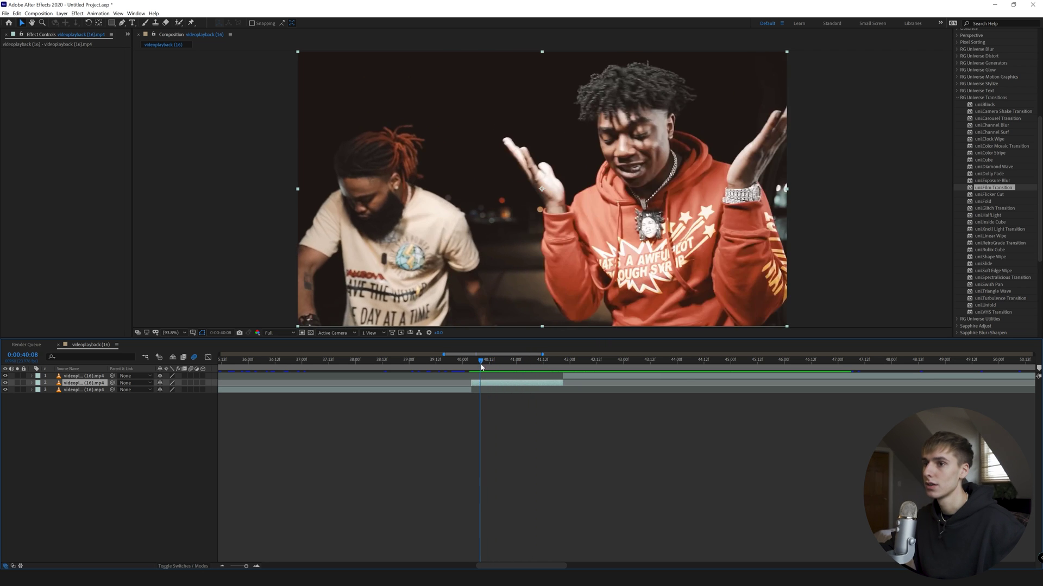
pyautogui.press('space')
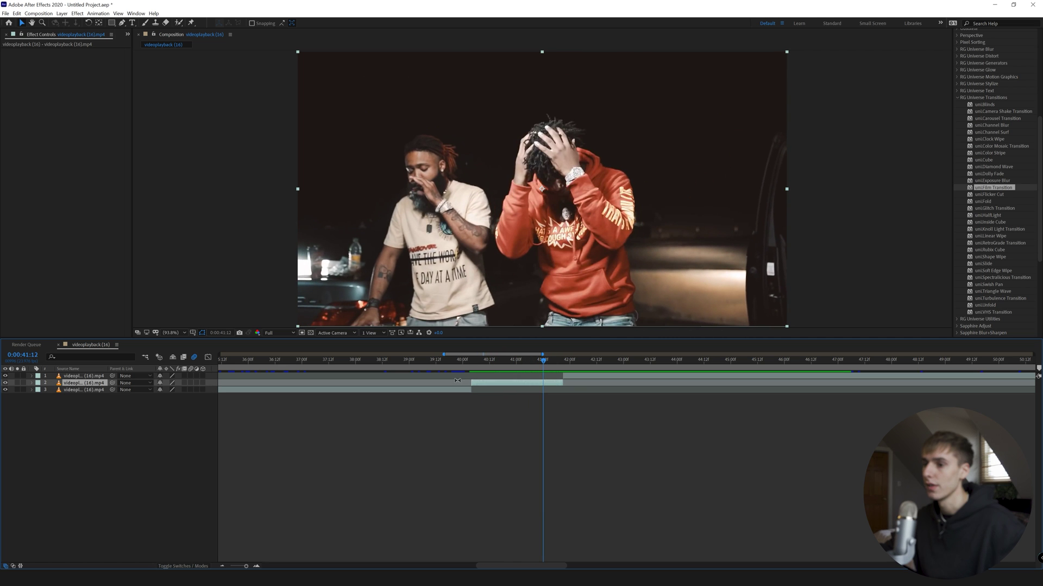
pyautogui.click(556, 368)
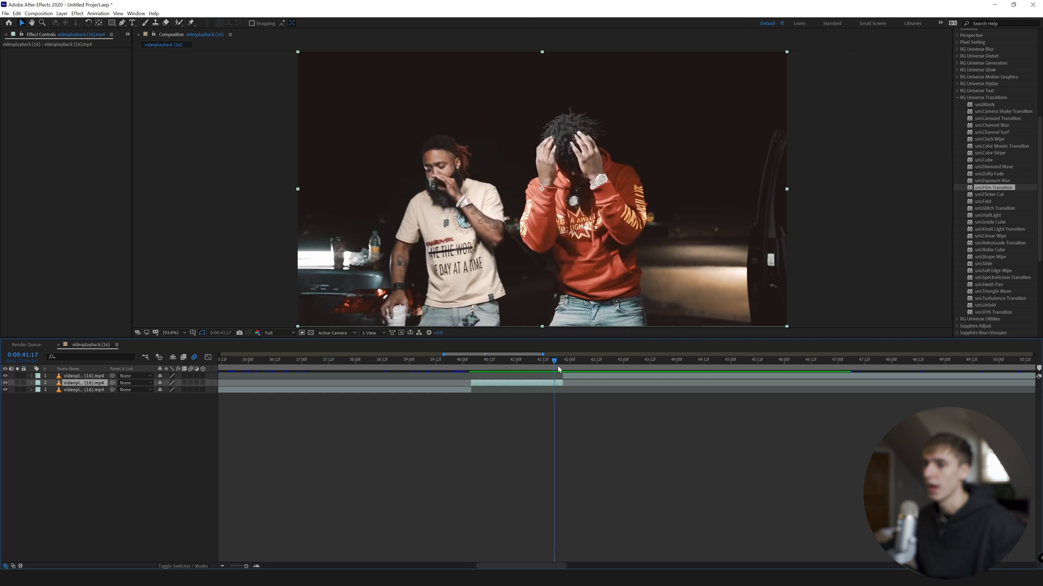
pyautogui.moveTo(558, 365); pyautogui.dragTo(480, 367)
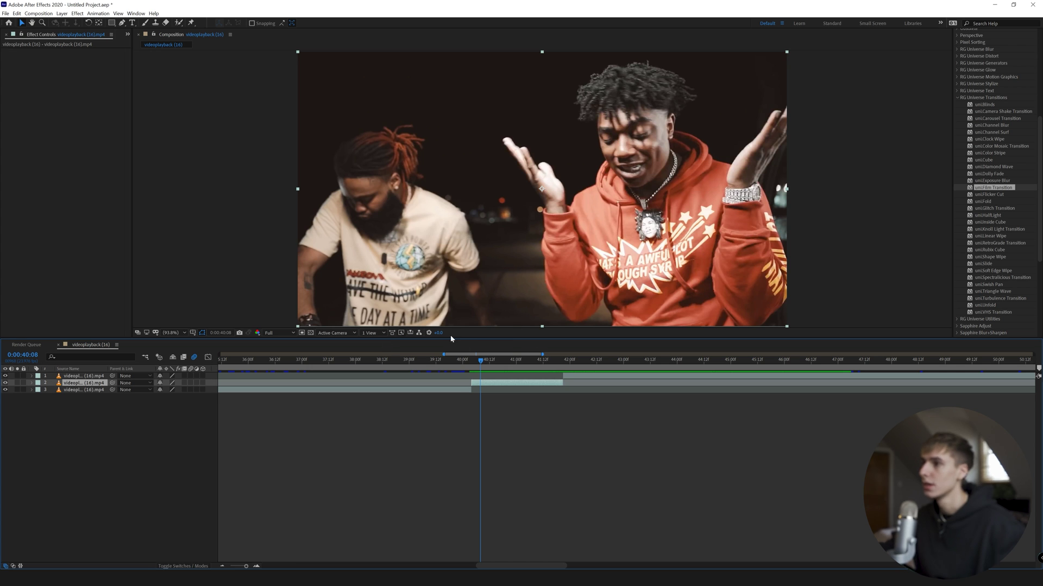
pyautogui.click(427, 265)
pyautogui.press('i')
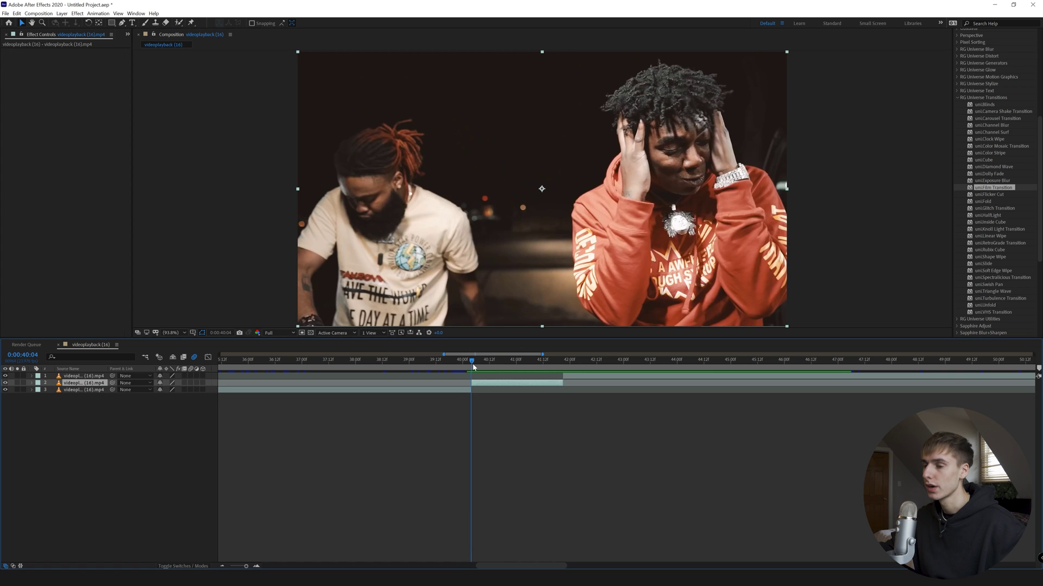
pyautogui.moveTo(563, 364); pyautogui.dragTo(520, 368)
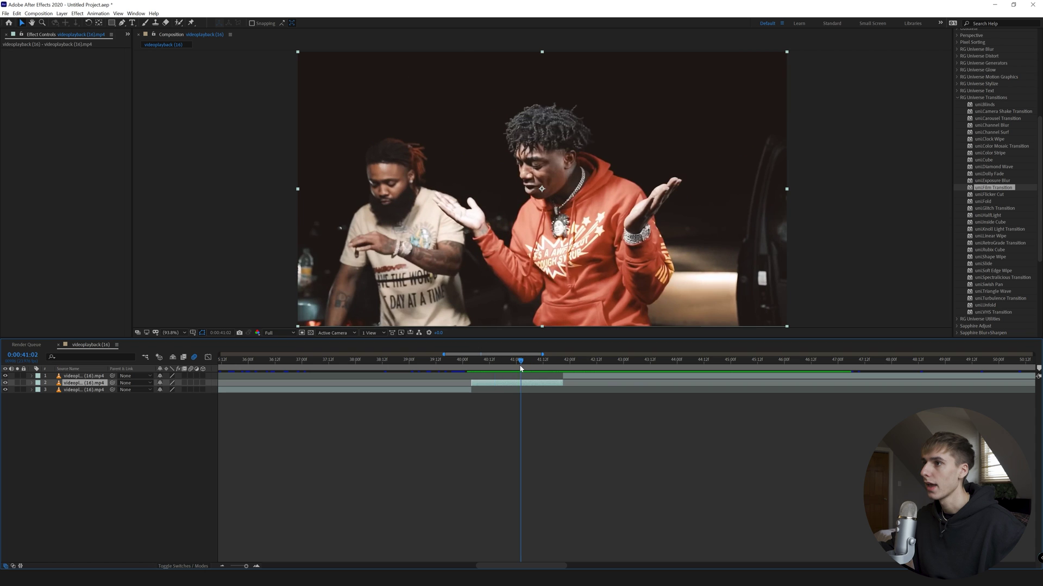
# With the Roto Brush, open the clip at its first frame and paint foreground strokes over the red-hoodie man's body and hair
pyautogui.click(178, 23)
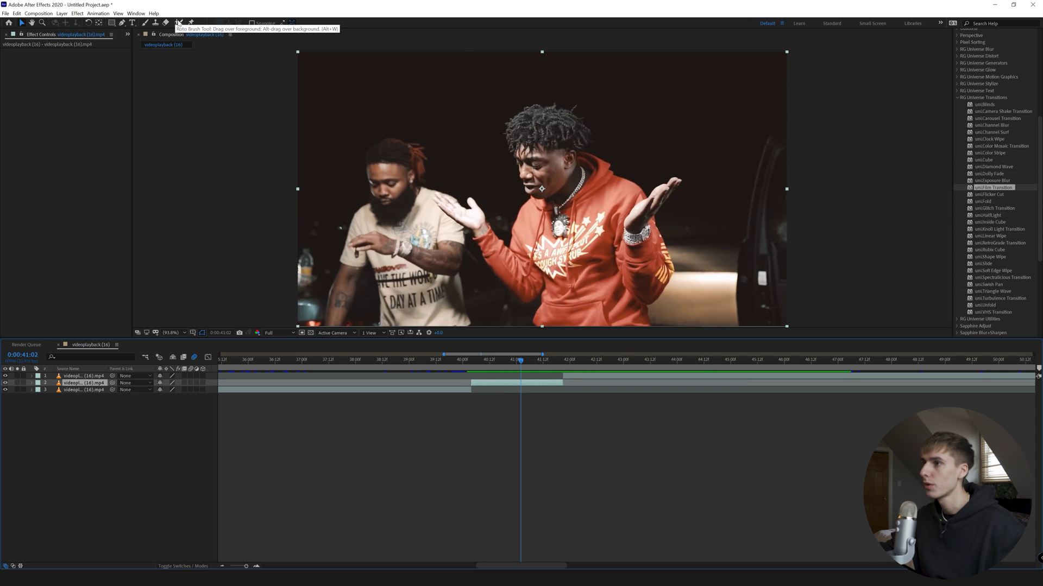
pyautogui.doubleClick(577, 250)
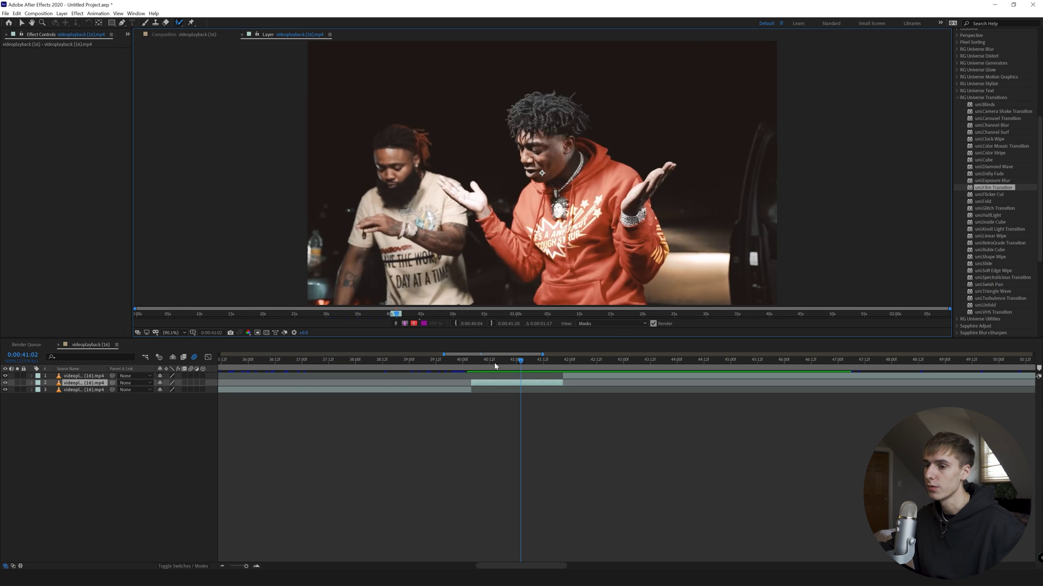
pyautogui.press('i')
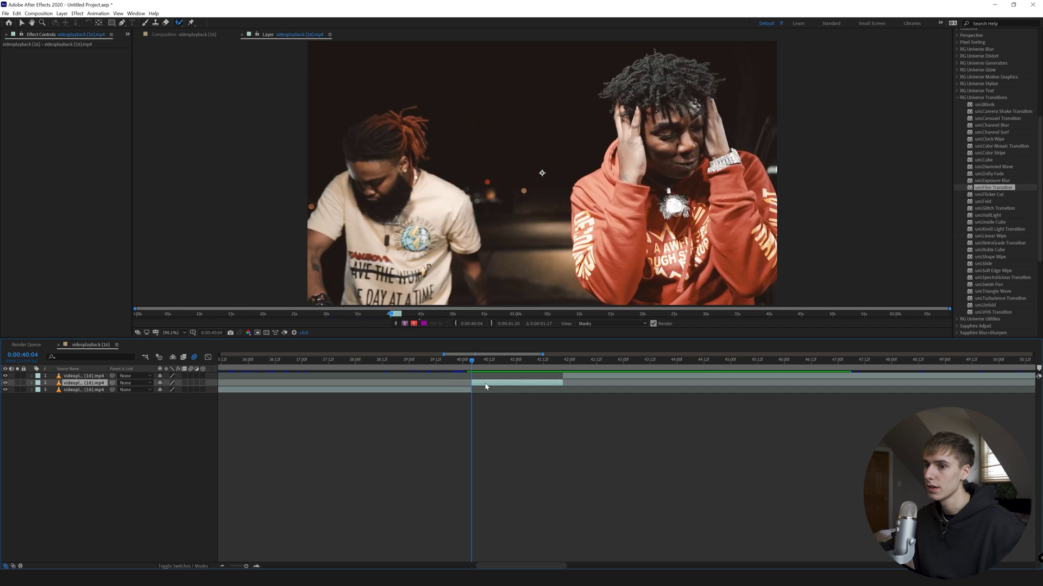
pyautogui.moveTo(742, 299)
pyautogui.mouseDown()
pyautogui.moveTo(771, 234)
pyautogui.moveTo(747, 166)
pyautogui.moveTo(726, 157)
pyautogui.moveTo(713, 127)
pyautogui.mouseUp()
pyautogui.moveTo(706, 92); pyautogui.dragTo(699, 70)
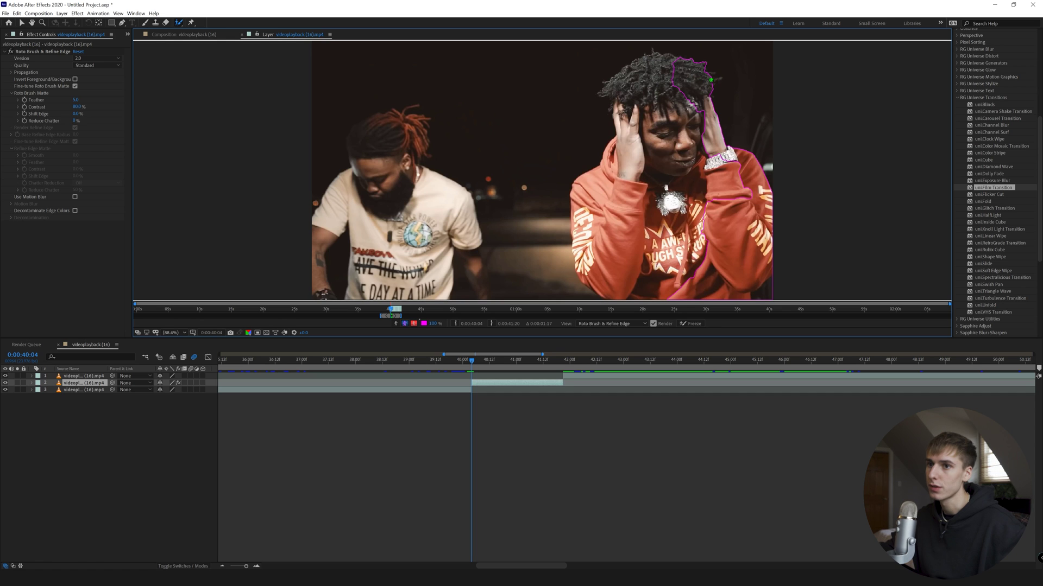
pyautogui.moveTo(711, 80)
pyautogui.mouseDown()
pyautogui.moveTo(655, 60)
pyautogui.moveTo(666, 59)
pyautogui.moveTo(615, 90)
pyautogui.mouseUp()
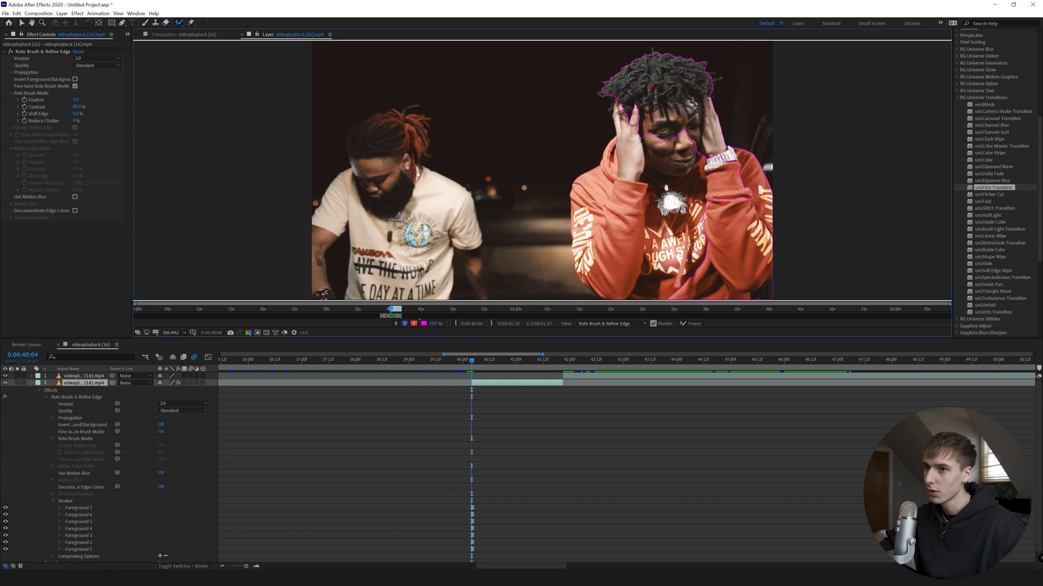
# Refine the first frame's roto selection along the edges of the man's hair, shoulder and outer sleeve
pyautogui.moveTo(603, 86)
pyautogui.mouseDown()
pyautogui.moveTo(609, 99)
pyautogui.moveTo(608, 88)
pyautogui.mouseUp()
pyautogui.moveTo(605, 89); pyautogui.dragTo(604, 91)
pyautogui.moveTo(585, 181); pyautogui.dragTo(577, 189)
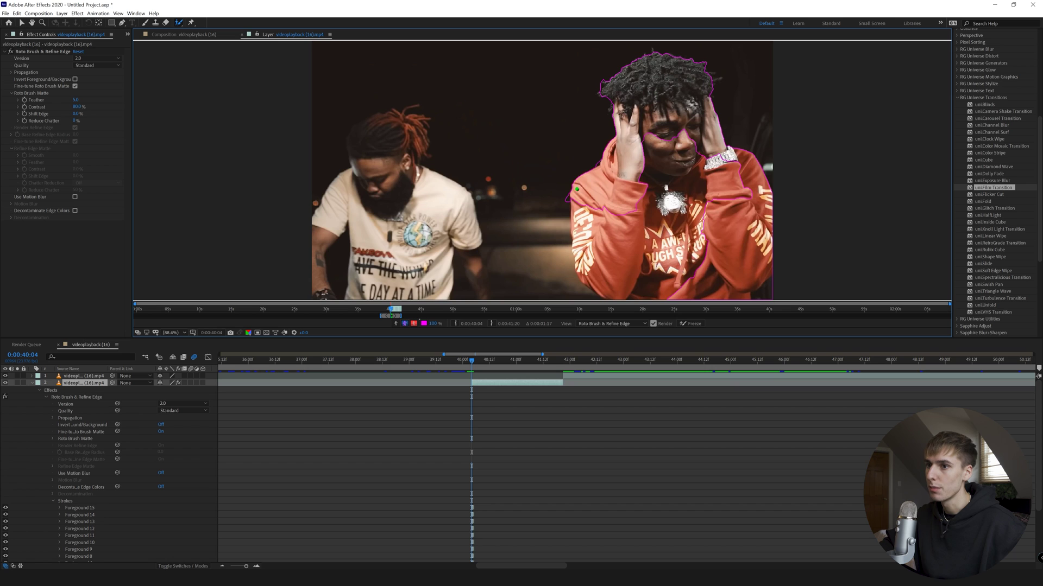
pyautogui.moveTo(597, 161); pyautogui.dragTo(599, 155)
pyautogui.moveTo(569, 191)
pyautogui.mouseDown()
pyautogui.moveTo(582, 273)
pyautogui.moveTo(603, 290)
pyautogui.mouseUp()
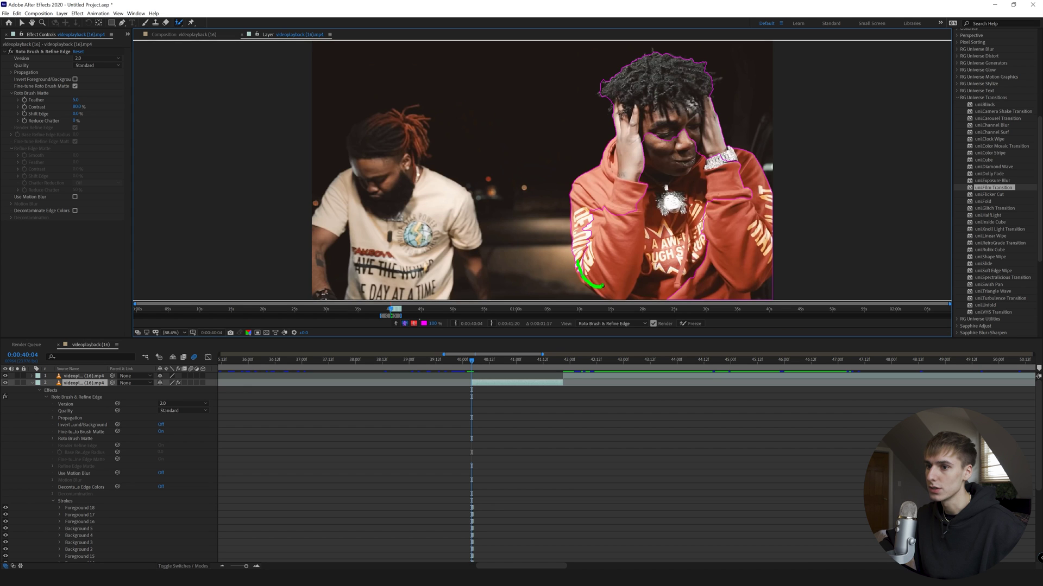
# Clean up the first frame's selection at the hoodie's lower corners, and add the raised hand and pendant to the foreground
pyautogui.scroll(-1, 719, 270)
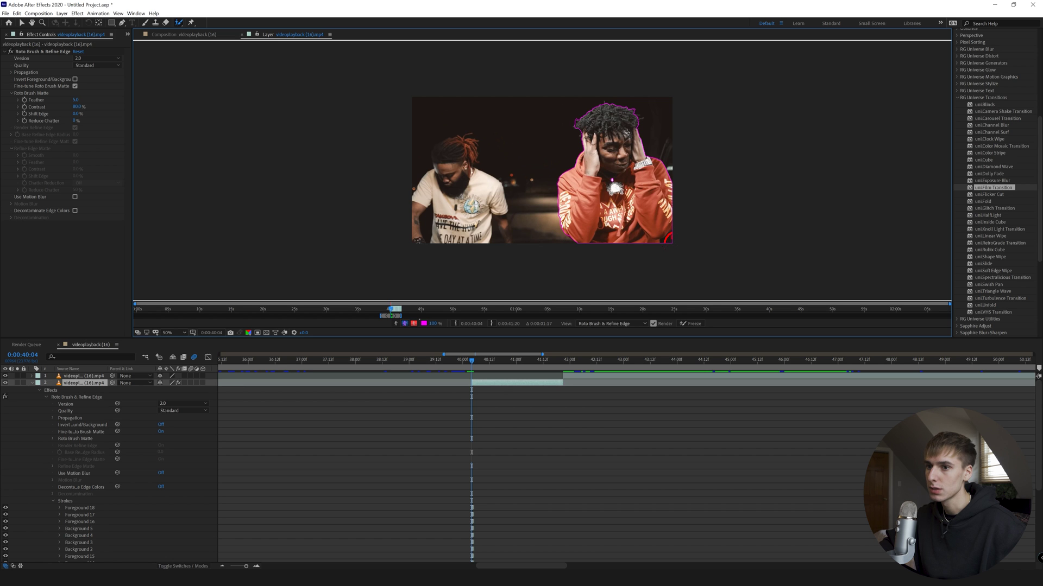
pyautogui.moveTo(668, 238); pyautogui.dragTo(666, 242)
pyautogui.scroll(1, 668, 238)
pyautogui.press('space')
pyautogui.moveTo(711, 184)
pyautogui.mouseDown()
pyautogui.moveTo(638, 133)
pyautogui.moveTo(623, 135)
pyautogui.moveTo(613, 155)
pyautogui.mouseUp()
pyautogui.moveTo(500, 275); pyautogui.dragTo(510, 288)
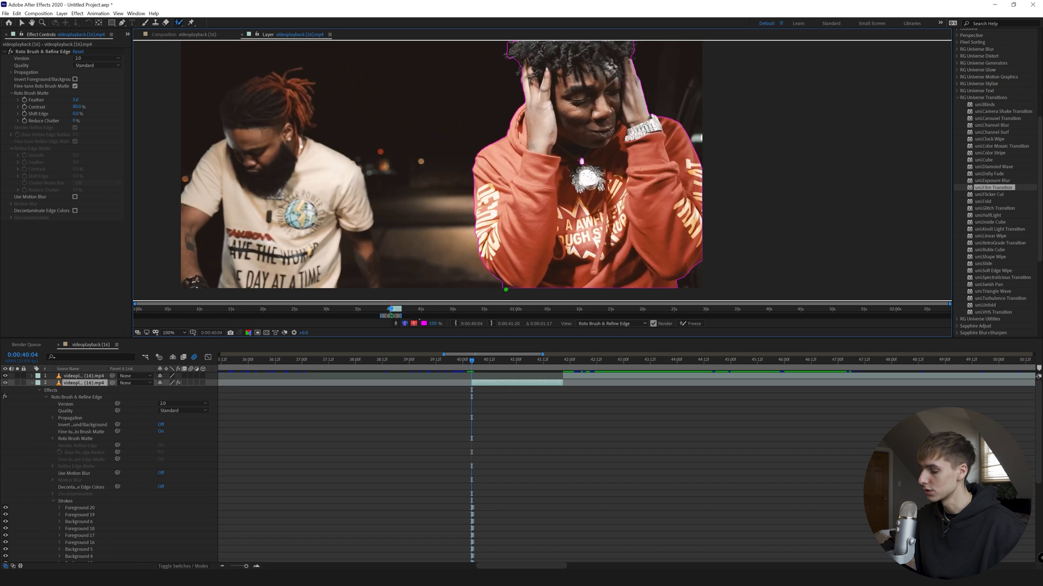
pyautogui.keyDown('alt'); pyautogui.click(505, 286); pyautogui.keyUp('alt')
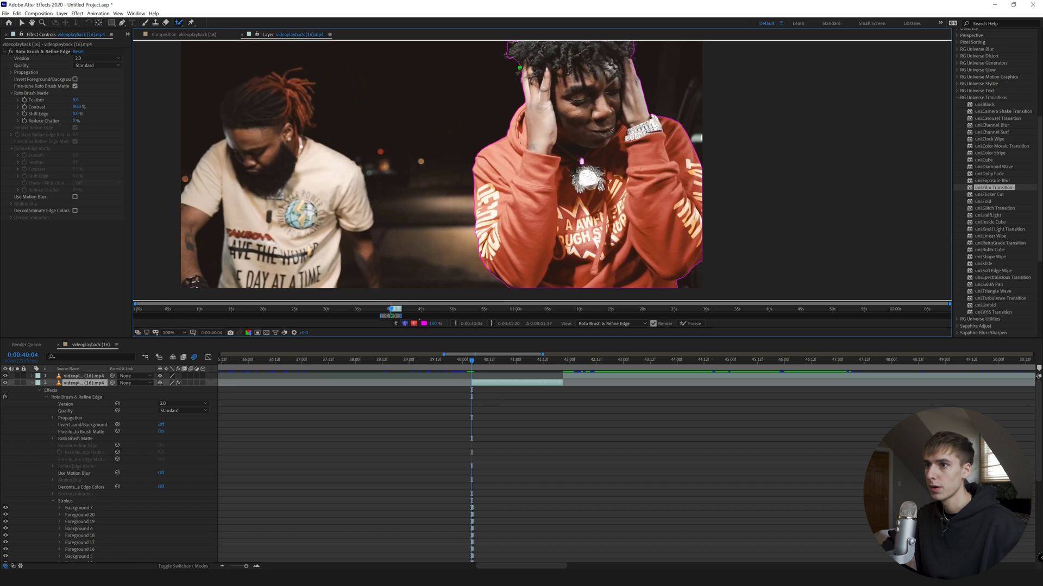
pyautogui.moveTo(520, 68)
pyautogui.mouseDown()
pyautogui.moveTo(544, 96)
pyautogui.moveTo(533, 111)
pyautogui.moveTo(518, 87)
pyautogui.moveTo(546, 70)
pyautogui.mouseUp()
pyautogui.click(584, 175)
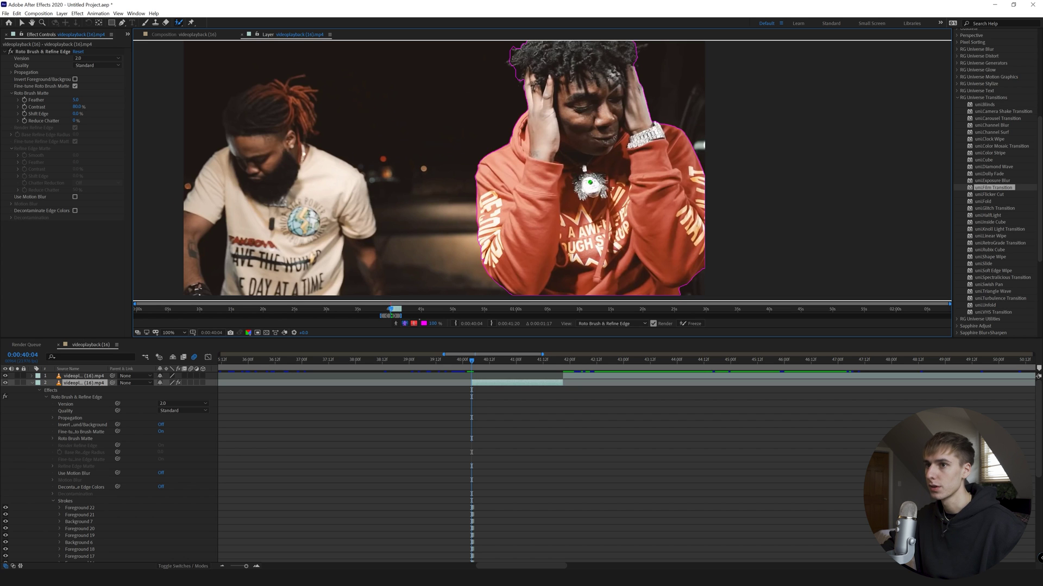
# Open the preview controls, advance one frame to 0:00:40:05 and fit the whole frame in view
pyautogui.scroll(6, 1000, 100)
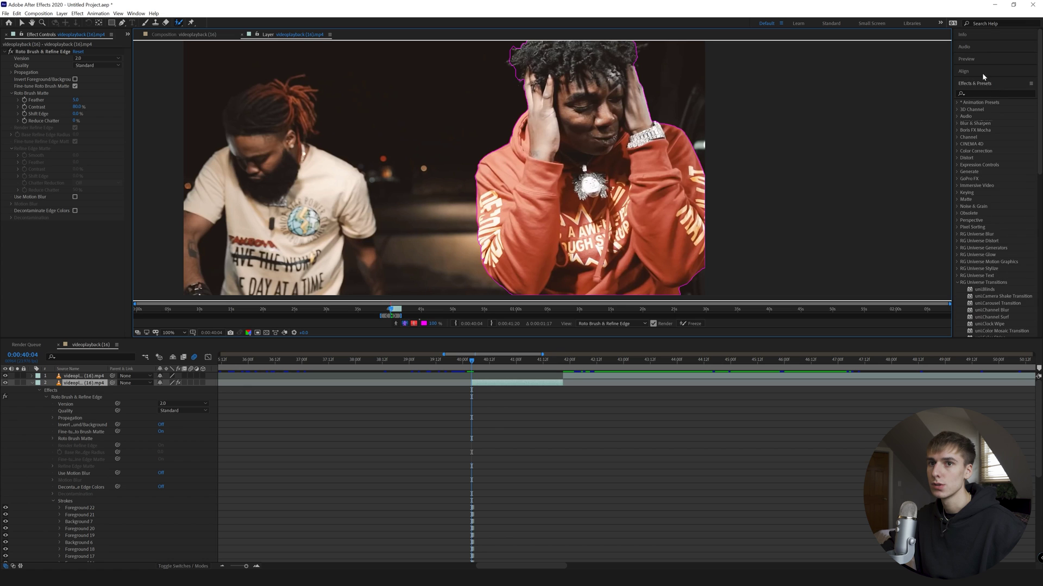
pyautogui.click(972, 60)
pyautogui.click(1004, 69)
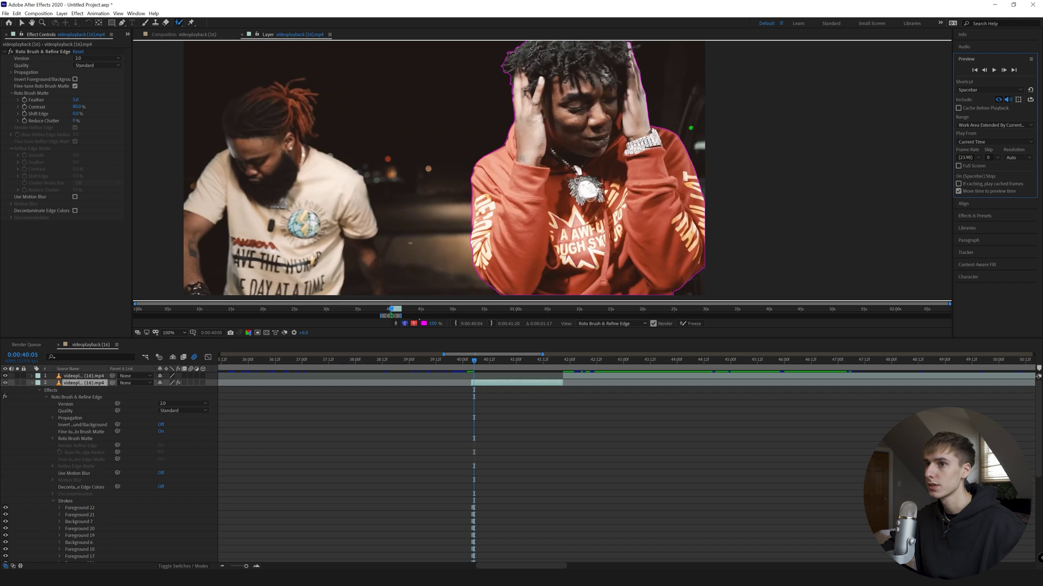
pyautogui.scroll(-1, 690, 128)
pyautogui.hotkey('shift', '/')
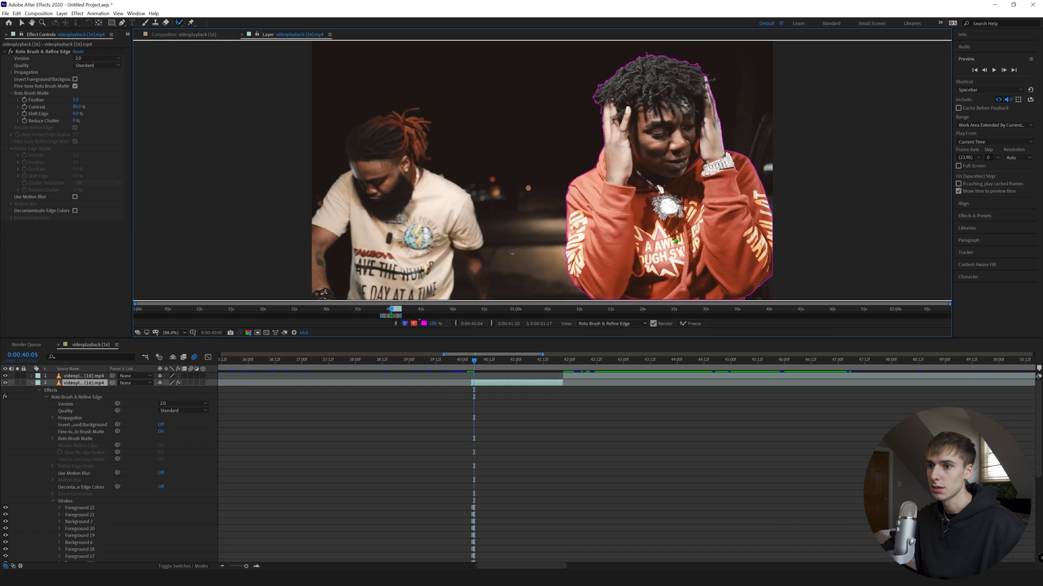
# At 0:00:40:06, add both raised hands to the roto foreground and exclude the gap between hand and head
pyautogui.click(1004, 70)
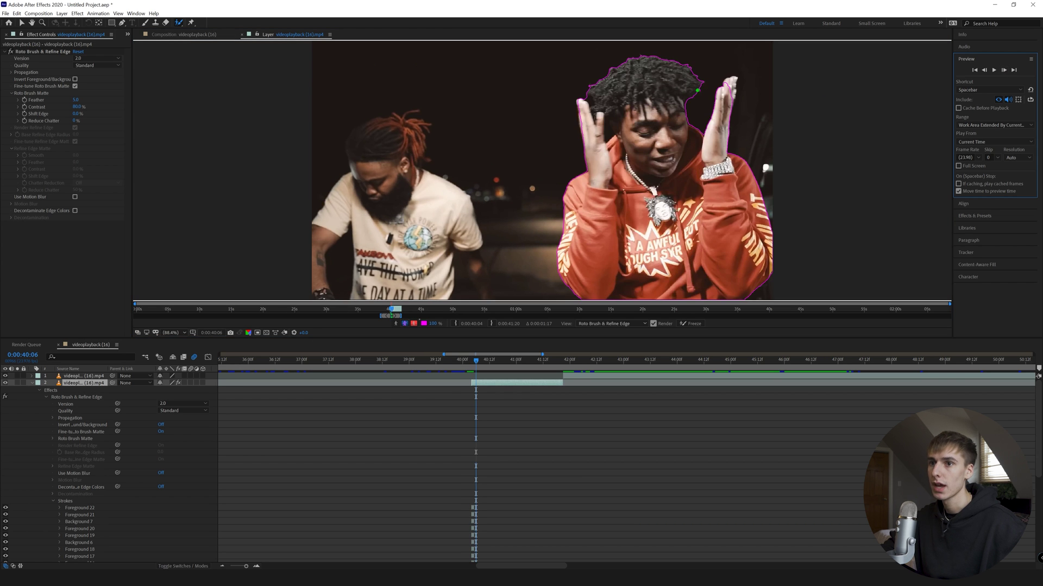
pyautogui.moveTo(733, 87); pyautogui.dragTo(728, 89)
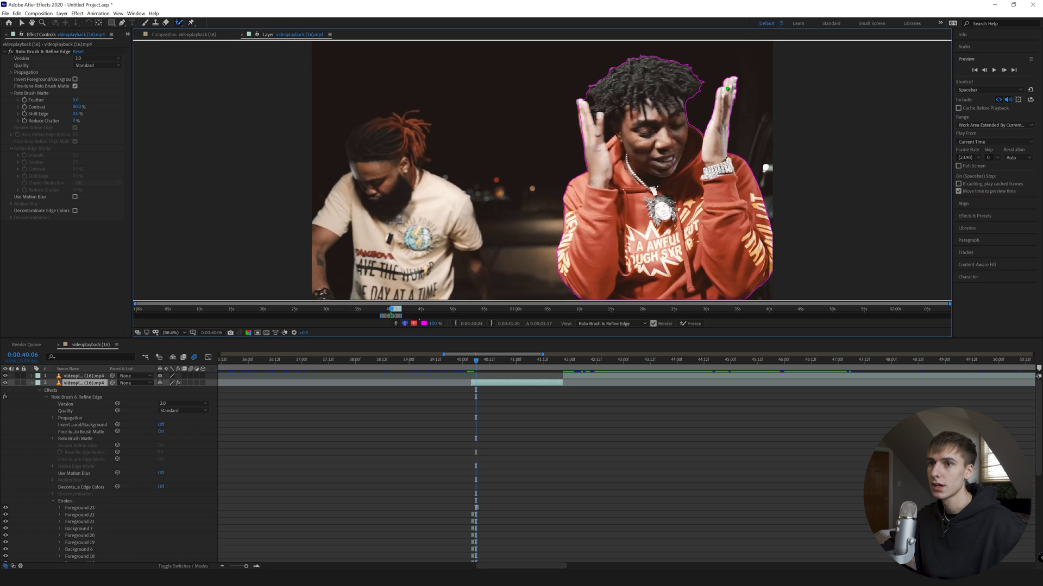
pyautogui.moveTo(583, 138); pyautogui.dragTo(581, 109)
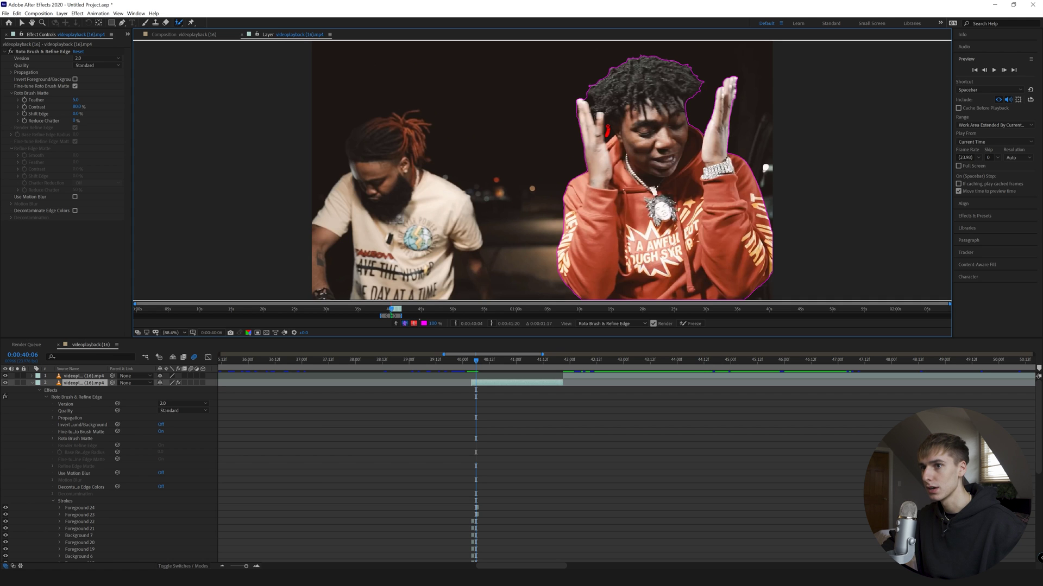
pyautogui.moveTo(608, 130); pyautogui.dragTo(612, 115)
# At 0:00:40:07, add the fingers of both raised hands to the selection and subtract the background beside the outer sleeve
pyautogui.press('pagedown')
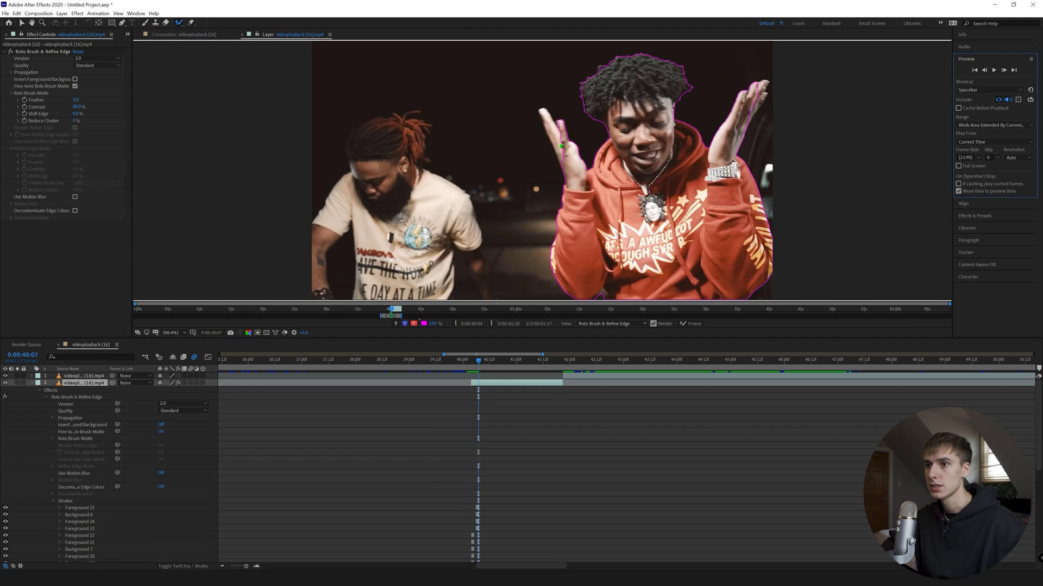
pyautogui.moveTo(557, 147); pyautogui.dragTo(542, 111)
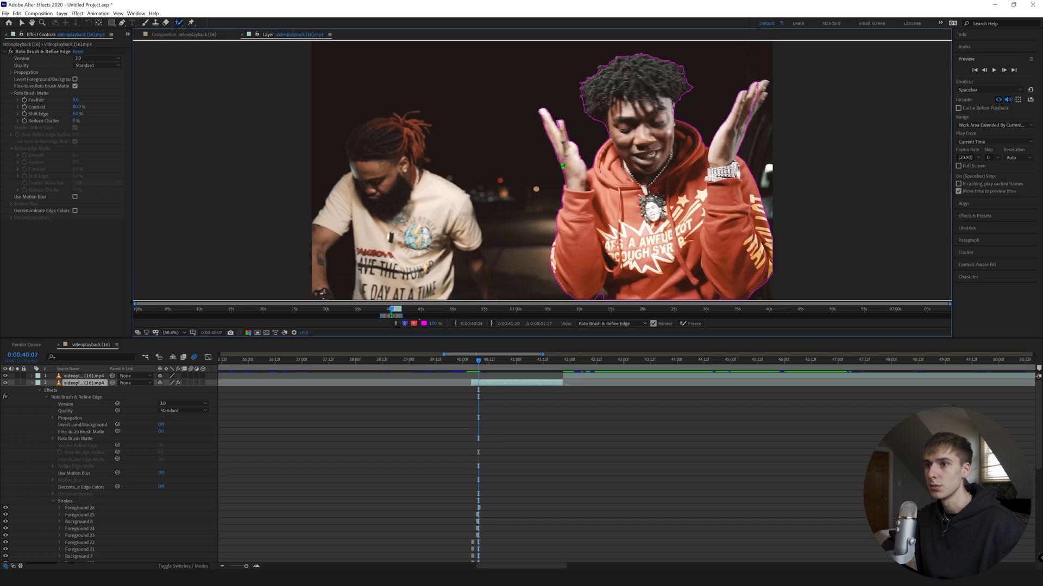
pyautogui.moveTo(563, 165); pyautogui.dragTo(561, 159)
pyautogui.moveTo(745, 117); pyautogui.dragTo(766, 82)
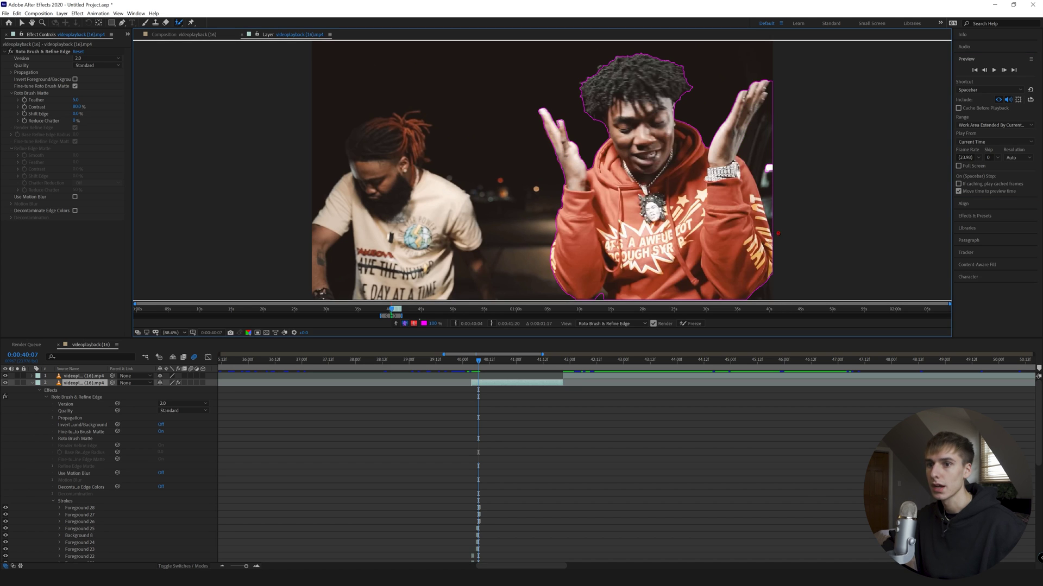
pyautogui.moveTo(768, 204); pyautogui.dragTo(753, 160)
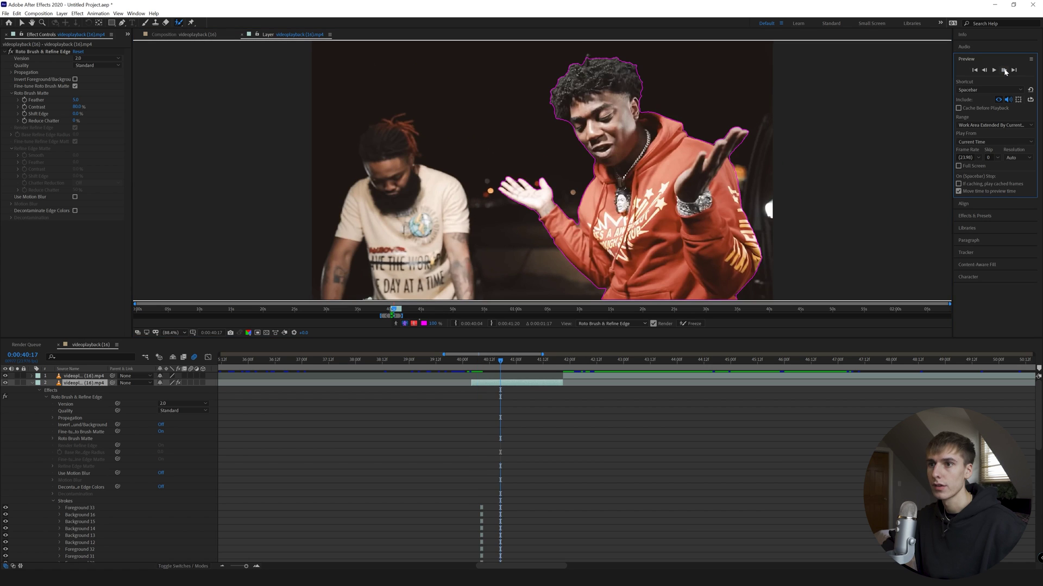
# Propagate the roto selection frame by frame up to 0:00:41:11, checking the outline around the man in the red hoodie
pyautogui.click(1003, 69)
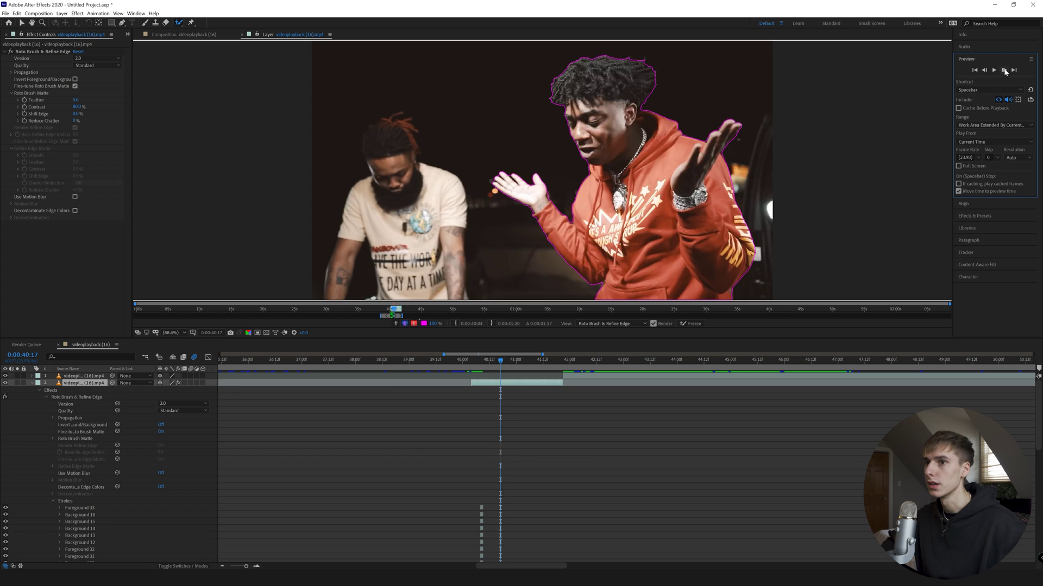
pyautogui.click(1004, 69)
pyautogui.click(1004, 70)
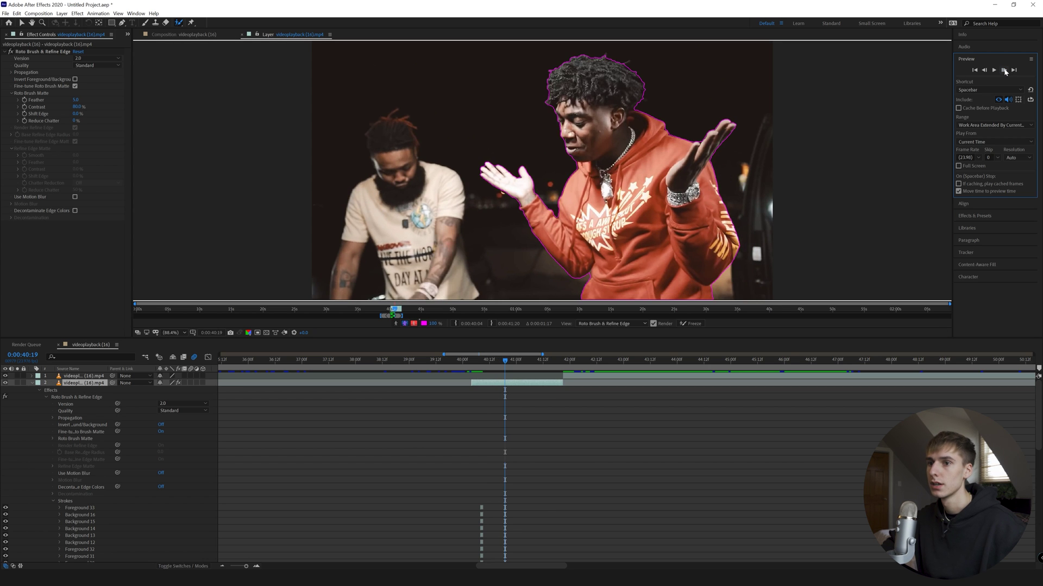
pyautogui.click(1004, 70)
pyautogui.click(1003, 70)
pyautogui.click(1004, 70)
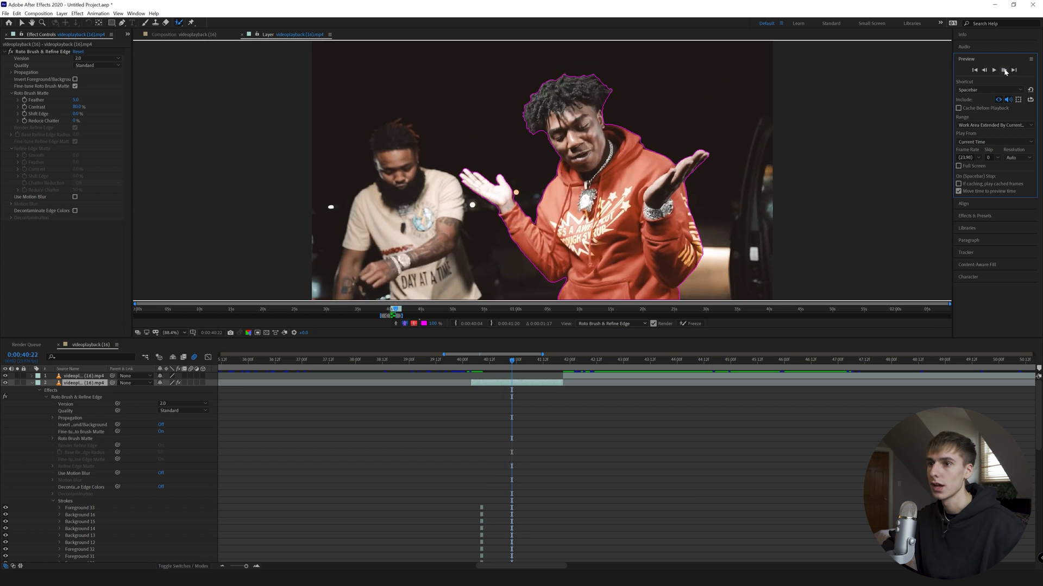
pyautogui.click(1004, 70)
pyautogui.click(1004, 70)
pyautogui.click(1003, 70)
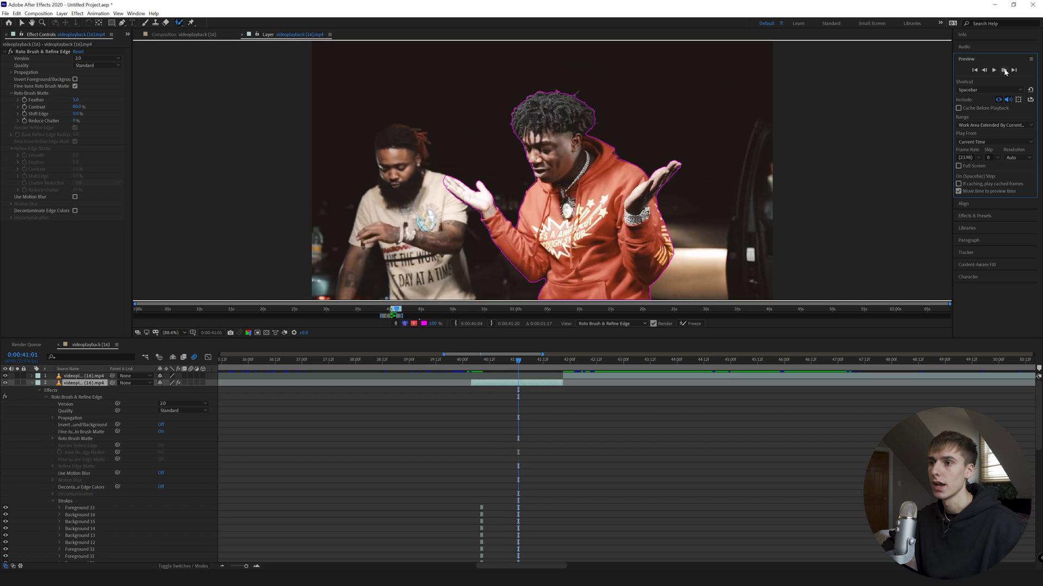
pyautogui.click(1004, 70)
pyautogui.click(1003, 70)
pyautogui.click(1004, 70)
pyautogui.click(1004, 70)
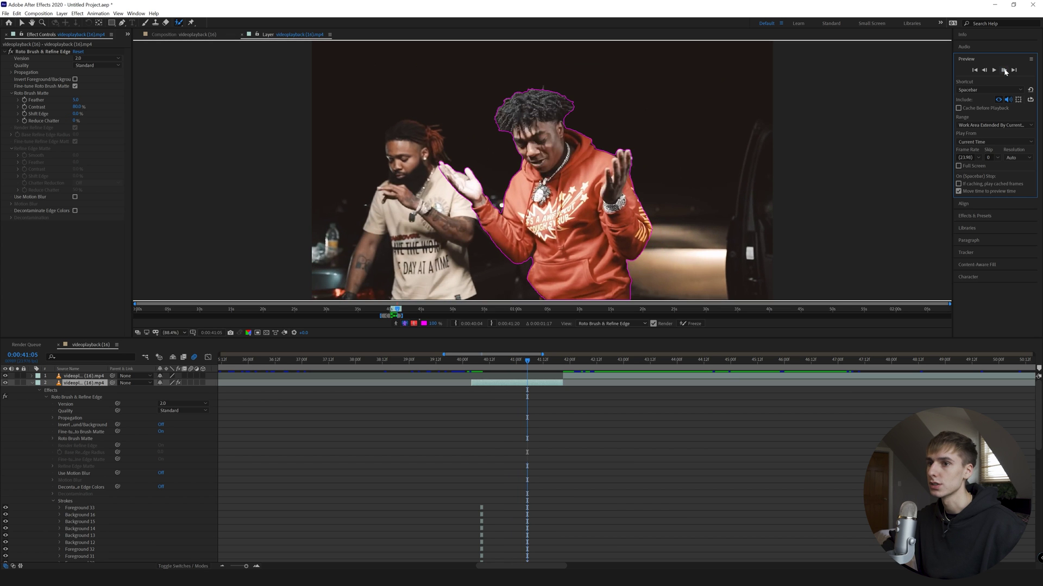
pyautogui.click(1004, 70)
pyautogui.click(1004, 70)
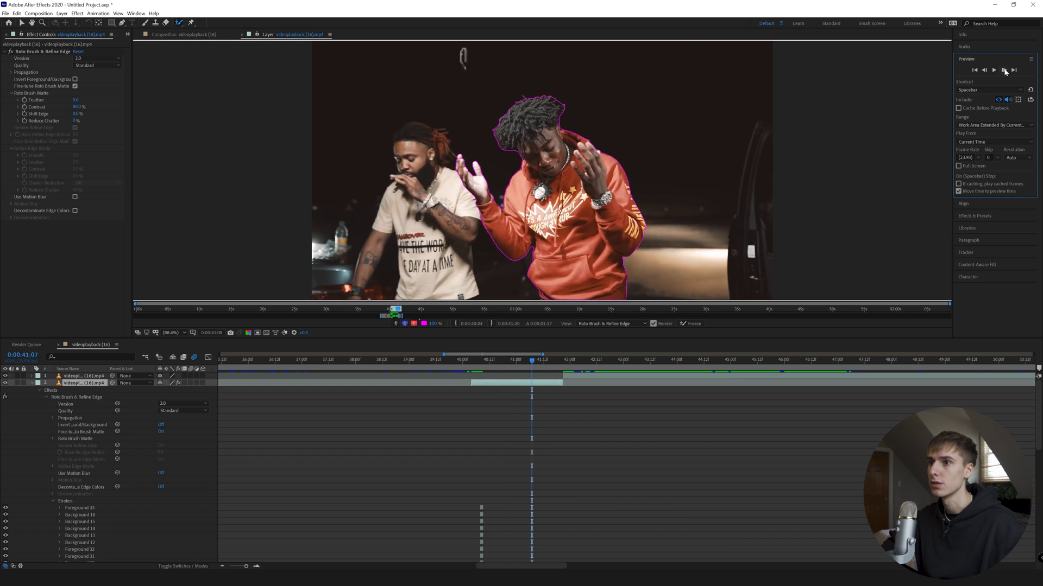
pyautogui.click(1004, 70)
pyautogui.click(1003, 70)
pyautogui.click(1004, 70)
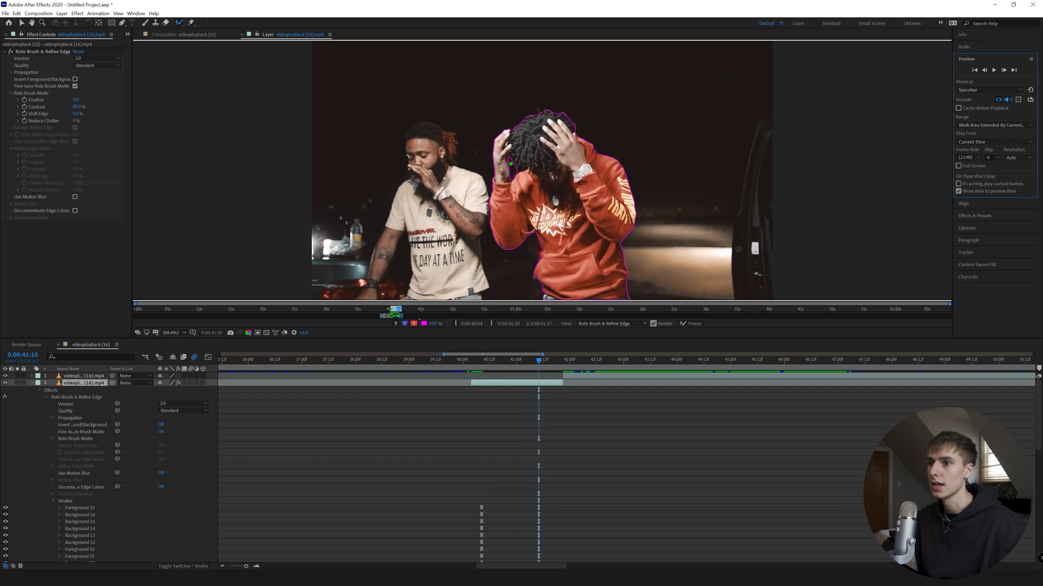
pyautogui.click(1004, 70)
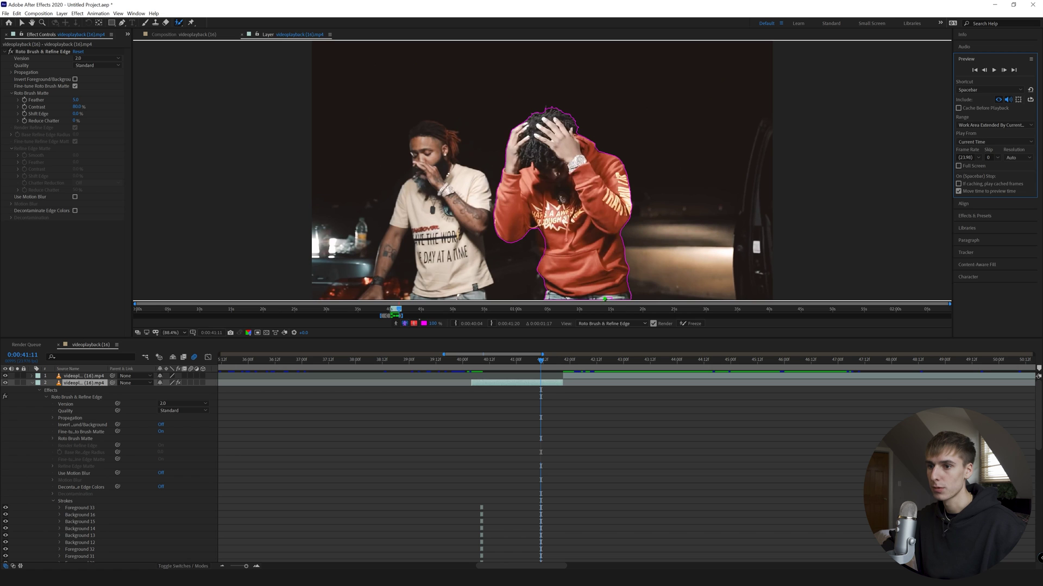
# At 0:00:41:11, add the jeans below the hoodie's hem to the foreground and subtract the background beside the waist
pyautogui.moveTo(611, 298); pyautogui.dragTo(574, 300)
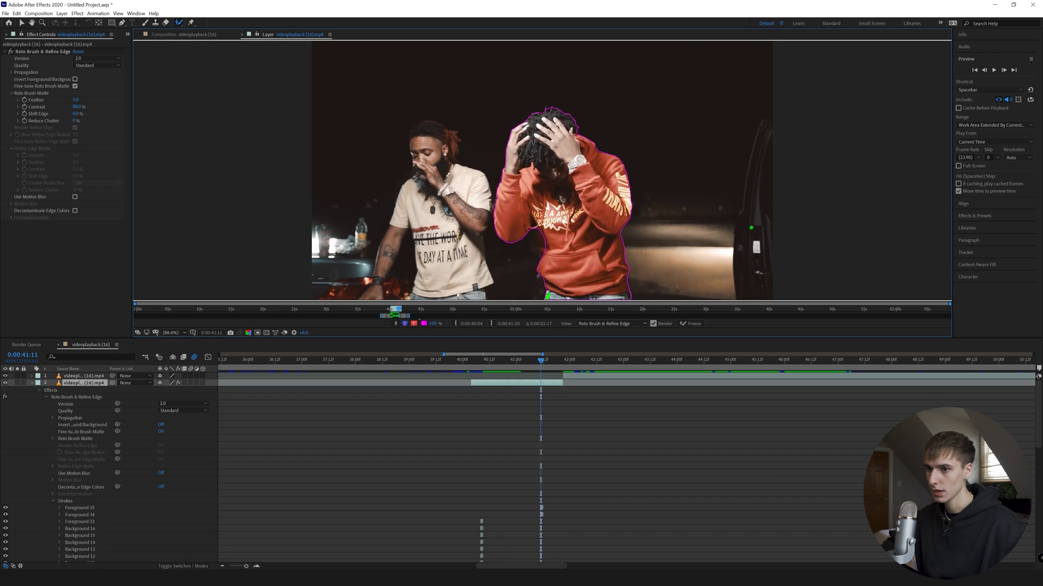
pyautogui.click(1003, 70)
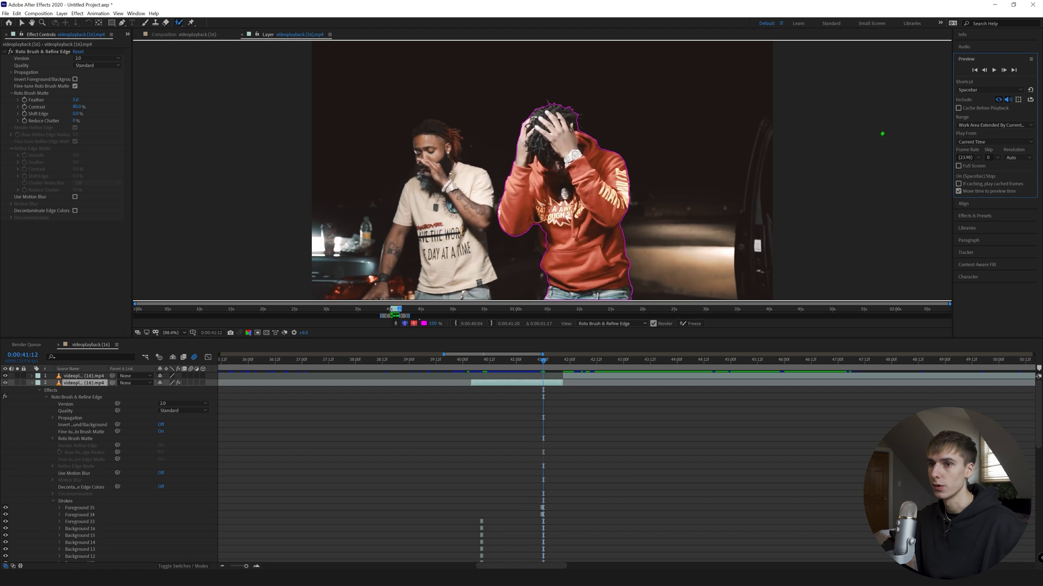
pyautogui.press('pageup')
pyautogui.moveTo(542, 255); pyautogui.dragTo(541, 234)
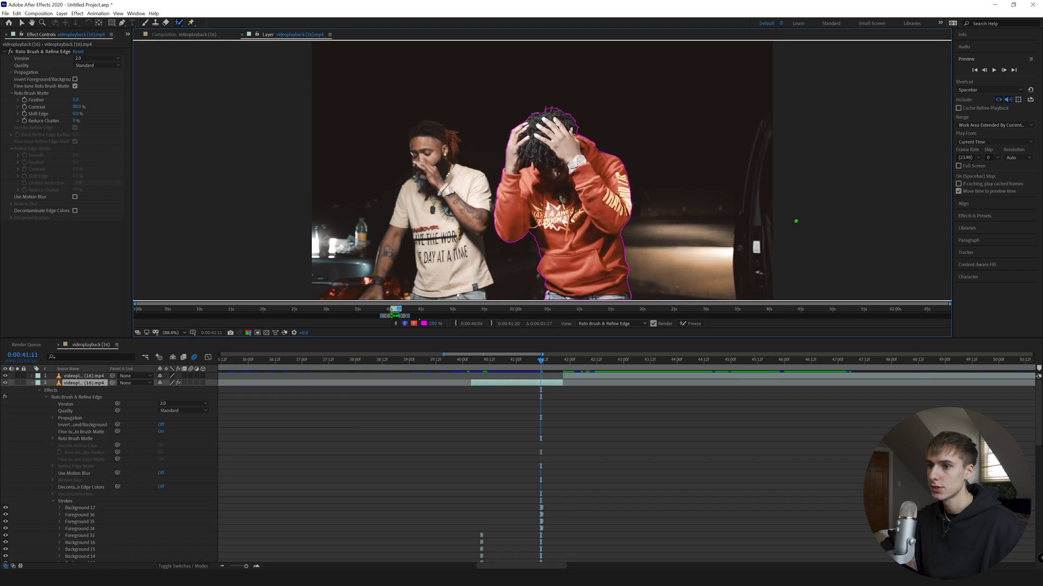
# Propagate the corrected selection frame by frame from 0:00:41:11 to 0:00:41:22
pyautogui.click(1004, 70)
pyautogui.click(1003, 70)
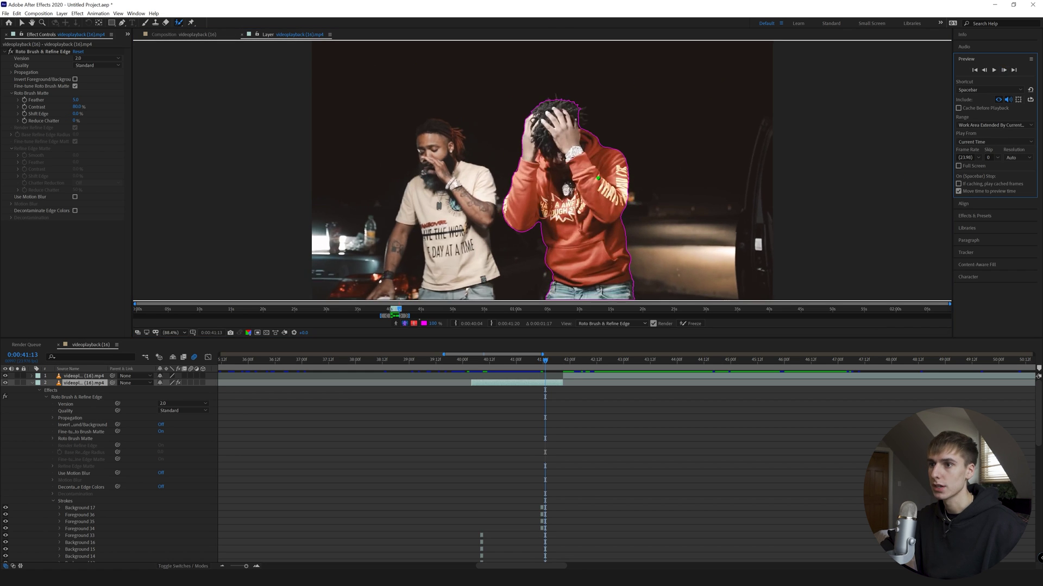
pyautogui.click(1003, 70)
pyautogui.click(1004, 71)
pyautogui.click(1004, 70)
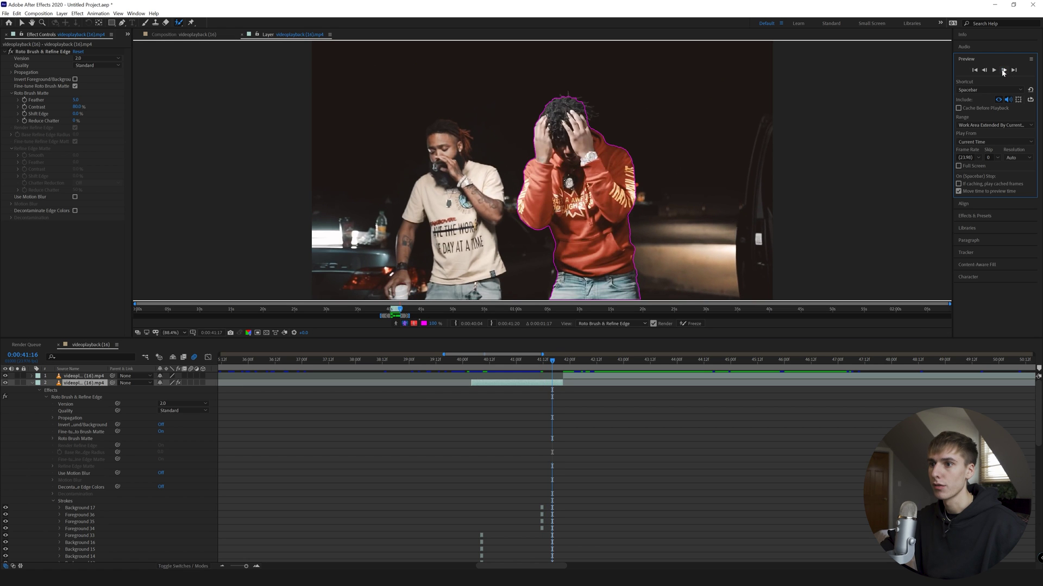
pyautogui.click(1004, 70)
pyautogui.click(1004, 70)
pyautogui.click(1003, 70)
pyautogui.click(1003, 70)
pyautogui.click(1003, 70)
pyautogui.click(1004, 70)
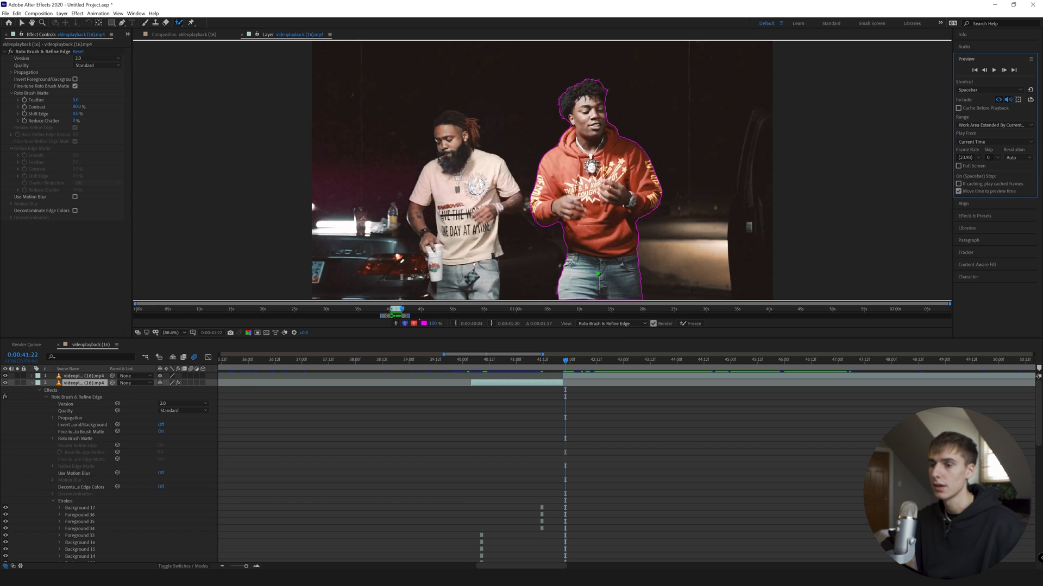
# Freeze the Roto Brush propagation and play back the isolated man in the composition from 0:00:40:04
pyautogui.click(691, 324)
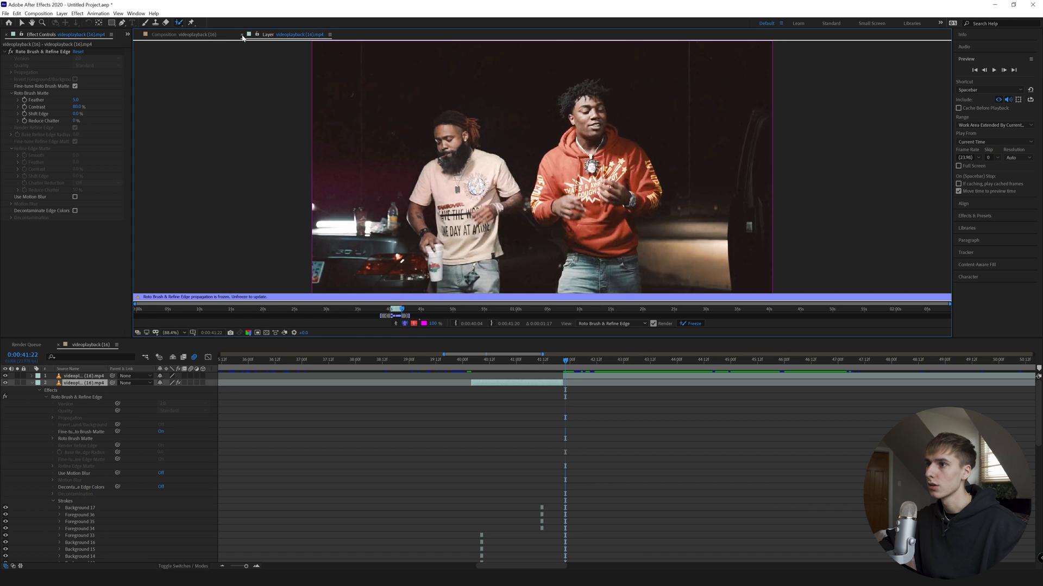
pyautogui.click(242, 35)
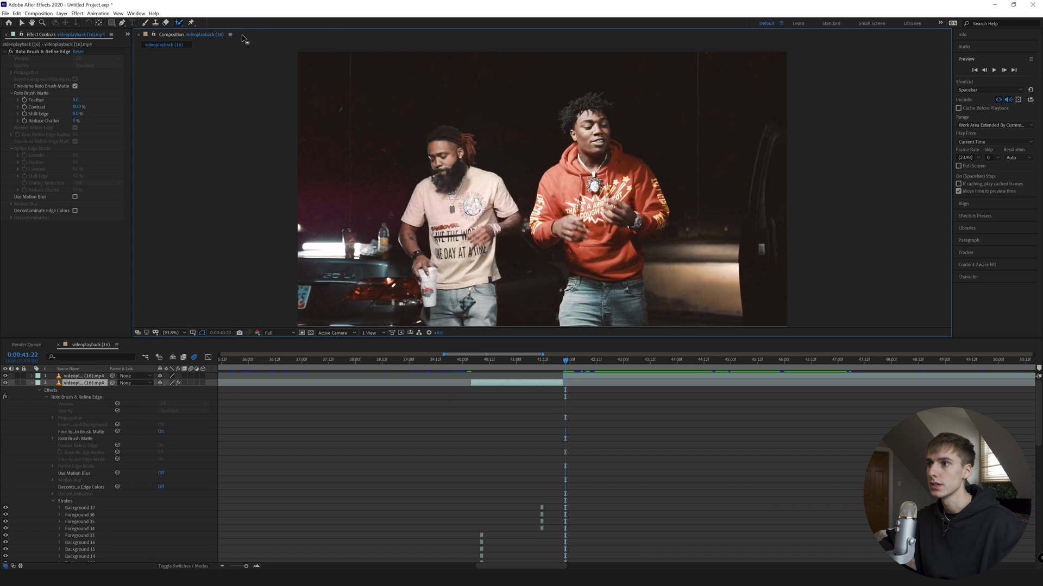
pyautogui.click(487, 363)
pyautogui.moveTo(487, 366); pyautogui.dragTo(471, 367)
pyautogui.press('space')
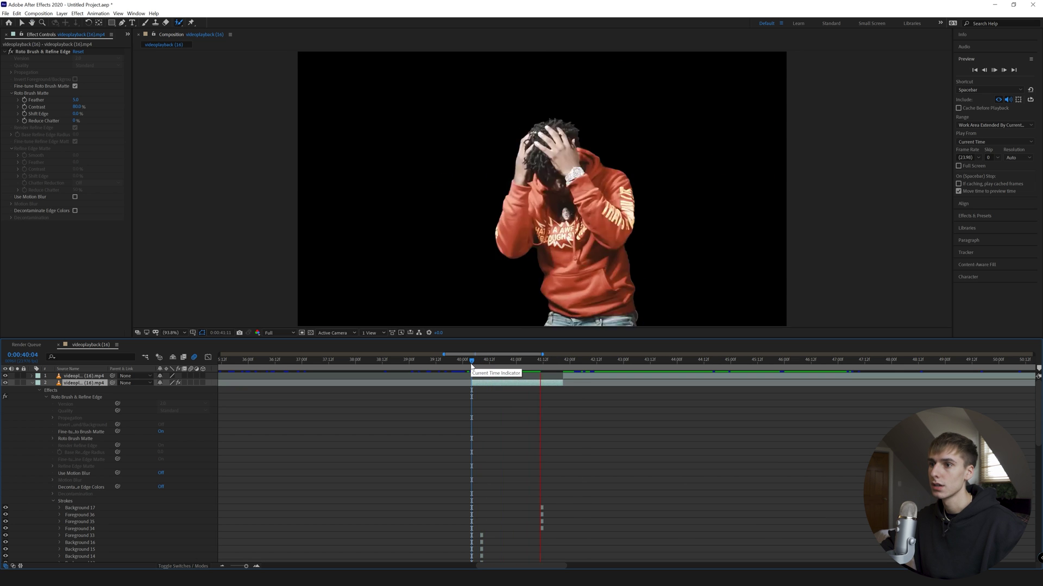
pyautogui.press('space')
# Duplicate the roto layer and remove Roto Brush & Refine Edge from the lower copy to restore the full background
pyautogui.moveTo(484, 367); pyautogui.dragTo(495, 367)
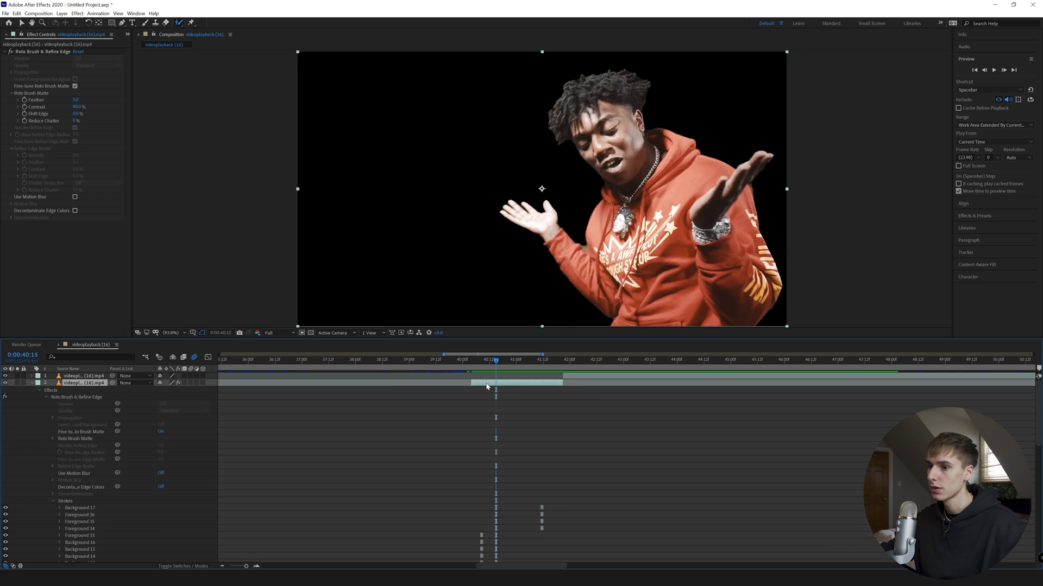
pyautogui.hotkey('ctrl', 'd')
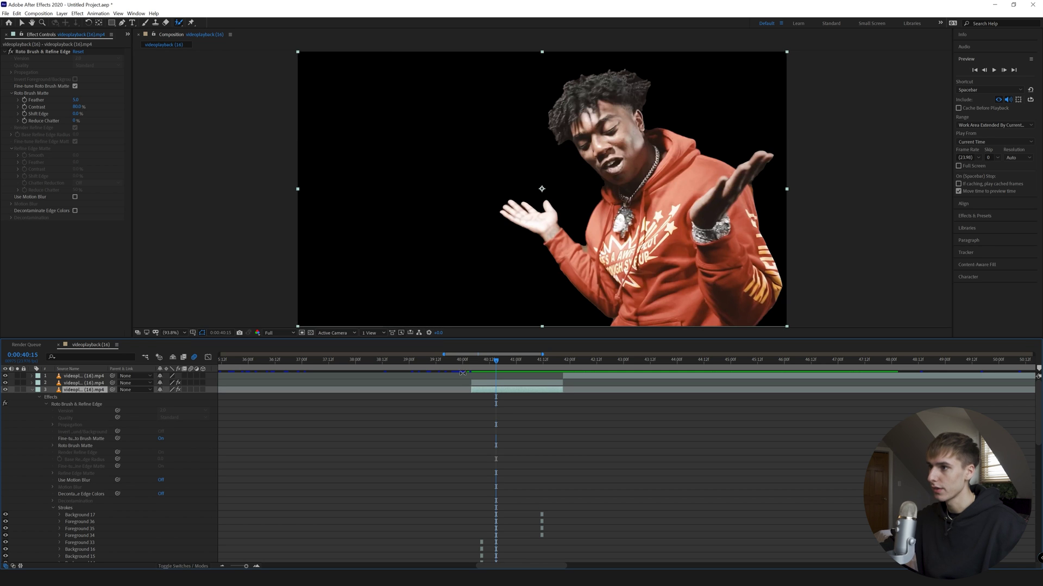
pyautogui.click(38, 52)
pyautogui.press('Delete')
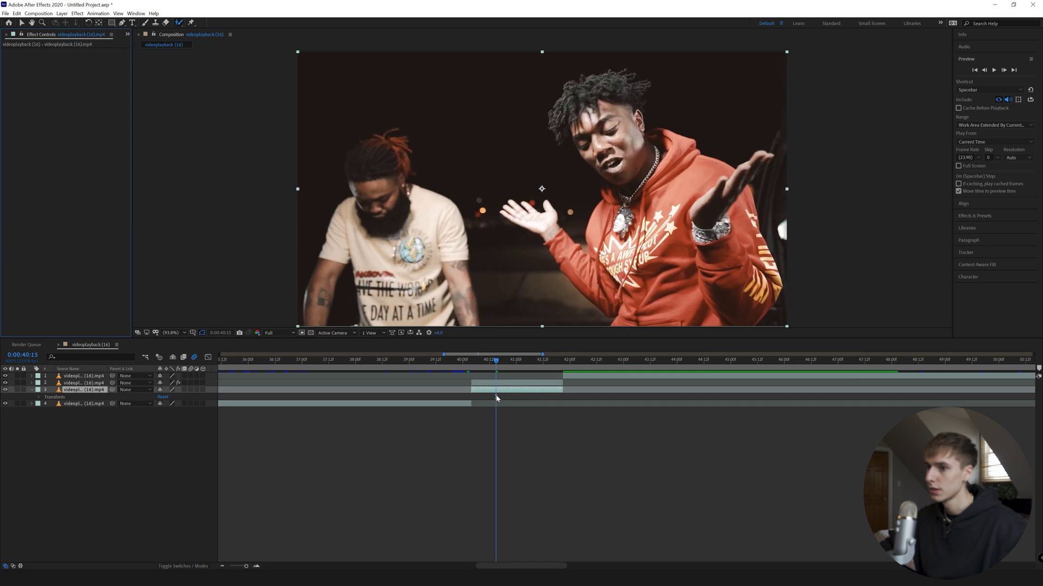
# Hide the roto layer, preview the background copy from 0:00:40:04, and show the roto layer again
pyautogui.click(473, 361)
pyautogui.click(373, 384)
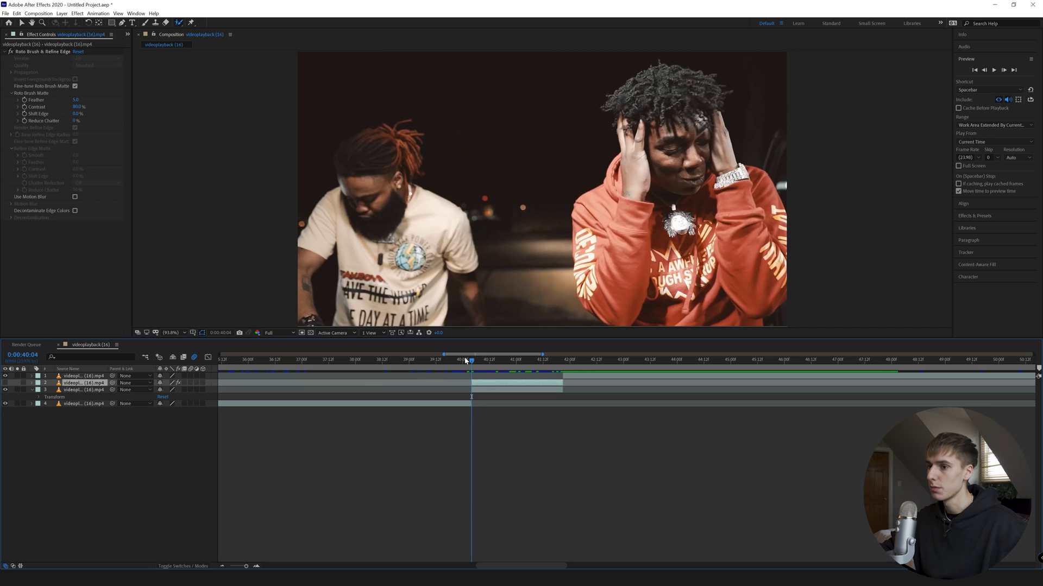
pyautogui.press('space')
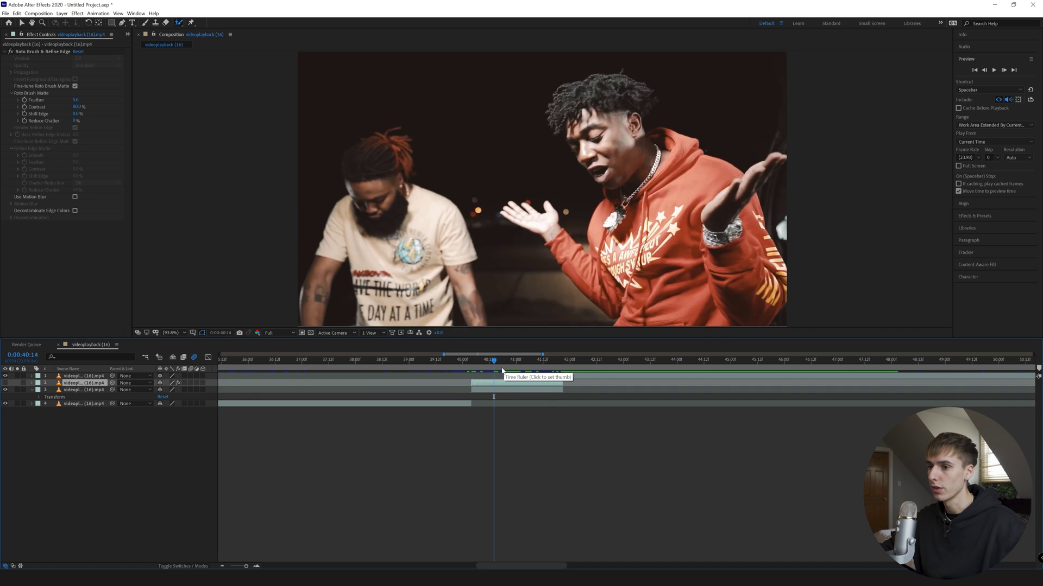
pyautogui.click(6, 382)
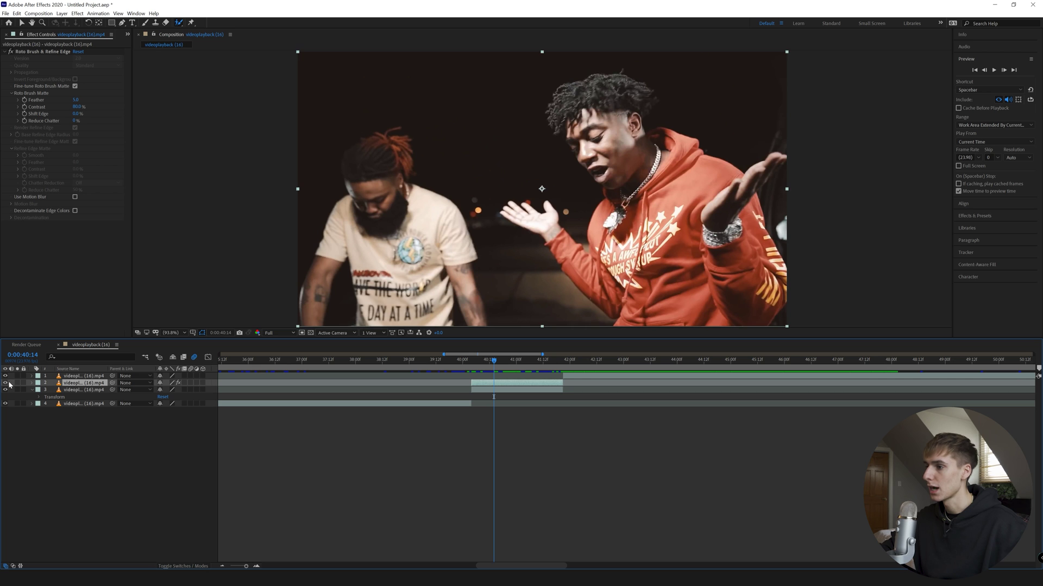
# Apply the Offset effect to the background copy on layer 3, with the playhead at 0:00:40:04
pyautogui.moveTo(493, 362); pyautogui.dragTo(471, 368)
pyautogui.click(479, 390)
pyautogui.click(978, 216)
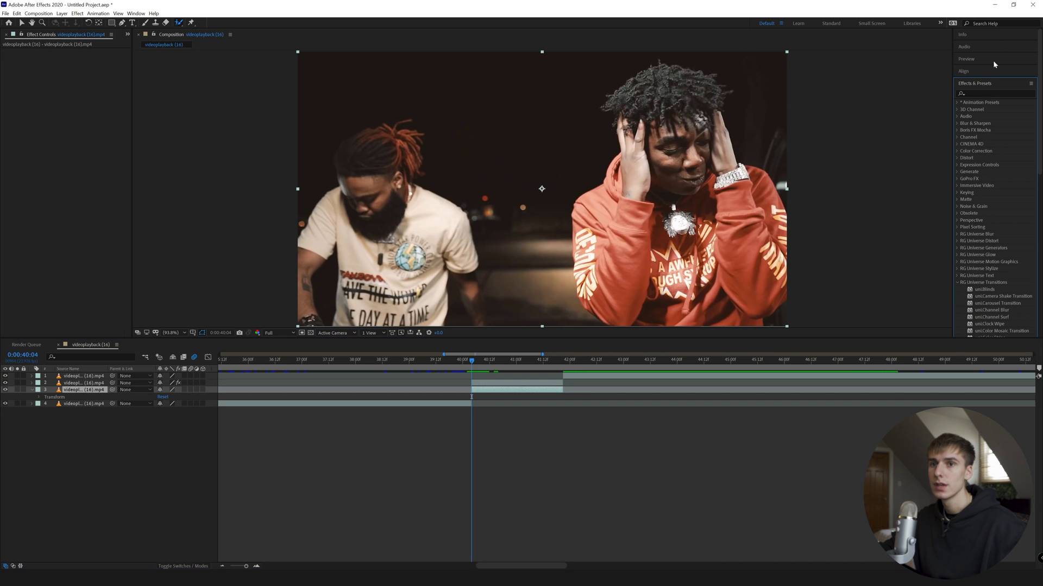
pyautogui.click(977, 91)
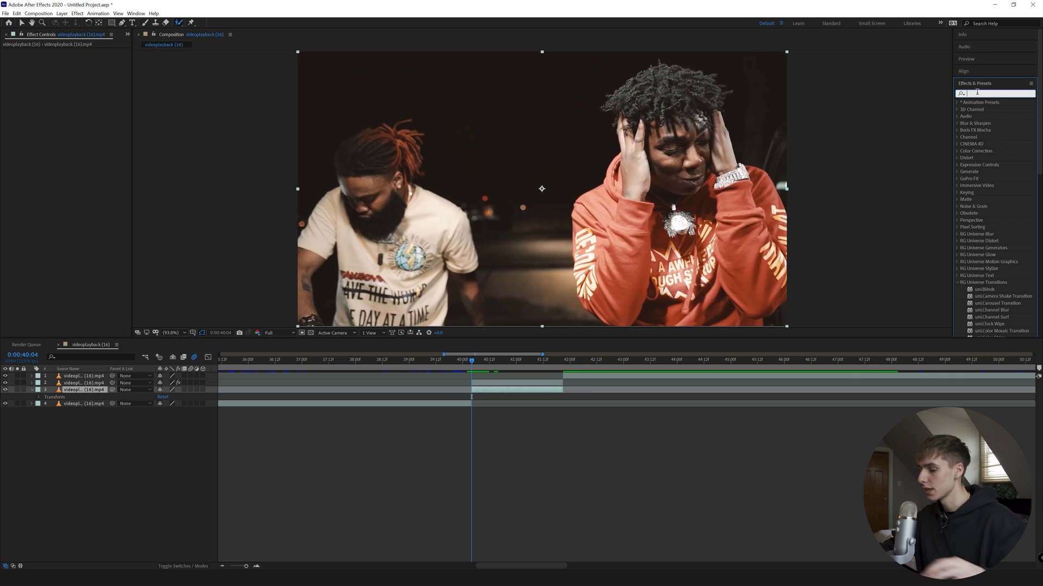
pyautogui.write('off')
pyautogui.doubleClick(988, 227)
# Set a starting keyframe for the Offset effect's Shift Center To at 0:00:40:07
pyautogui.click(478, 362)
pyautogui.moveTo(478, 363); pyautogui.dragTo(479, 363)
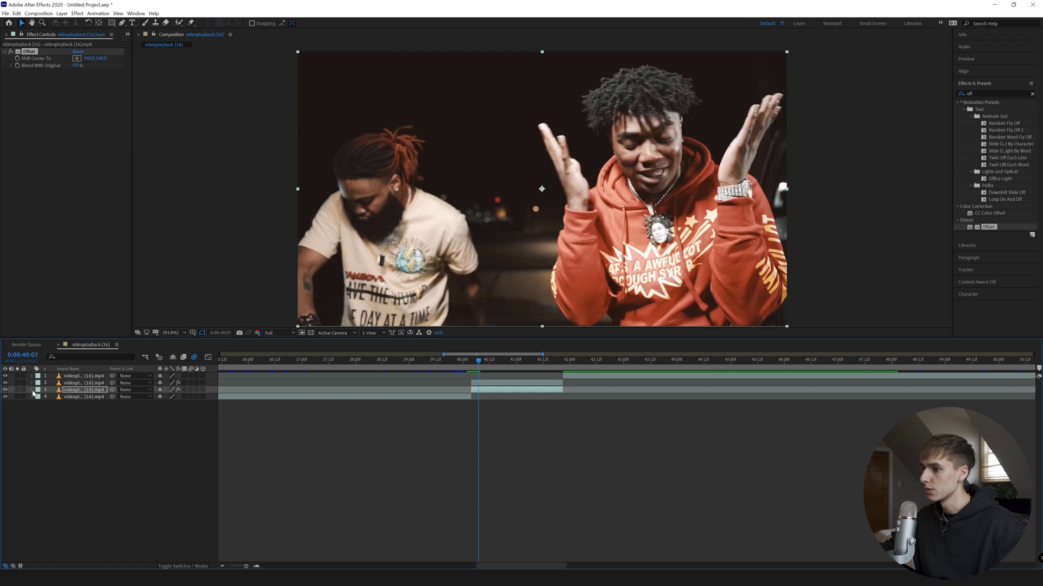
pyautogui.click(46, 404)
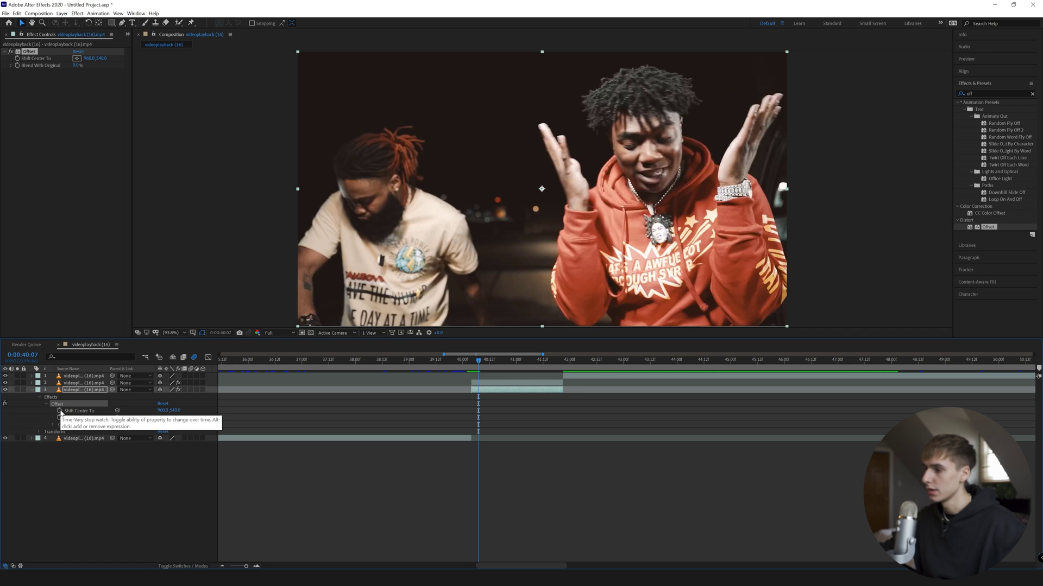
pyautogui.click(60, 411)
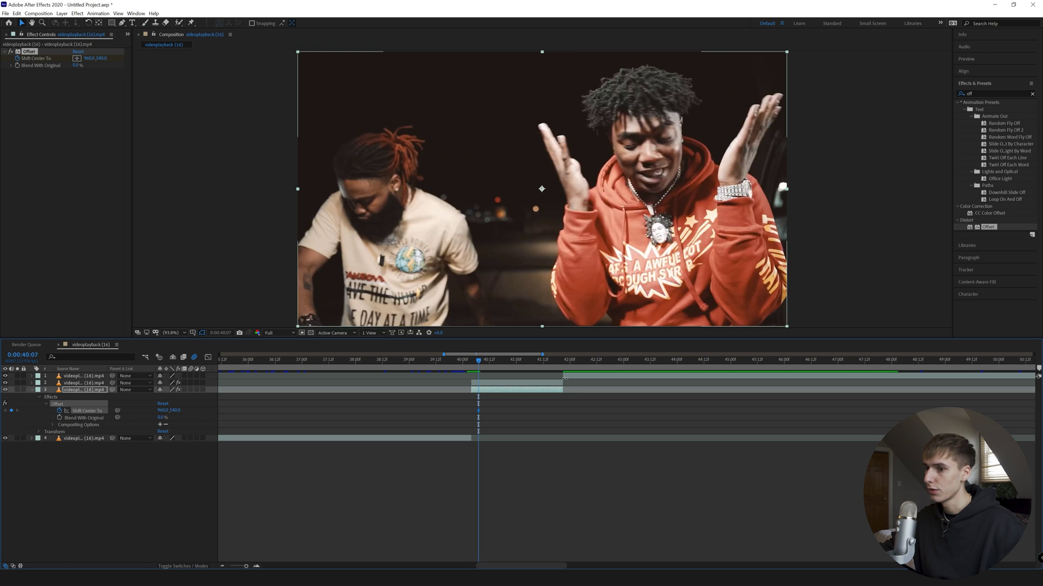
# At 0:00:41:11, keyframe Shift Center To at about 6715, 540 so the background realigns after sliding sideways
pyautogui.moveTo(521, 364); pyautogui.dragTo(541, 363)
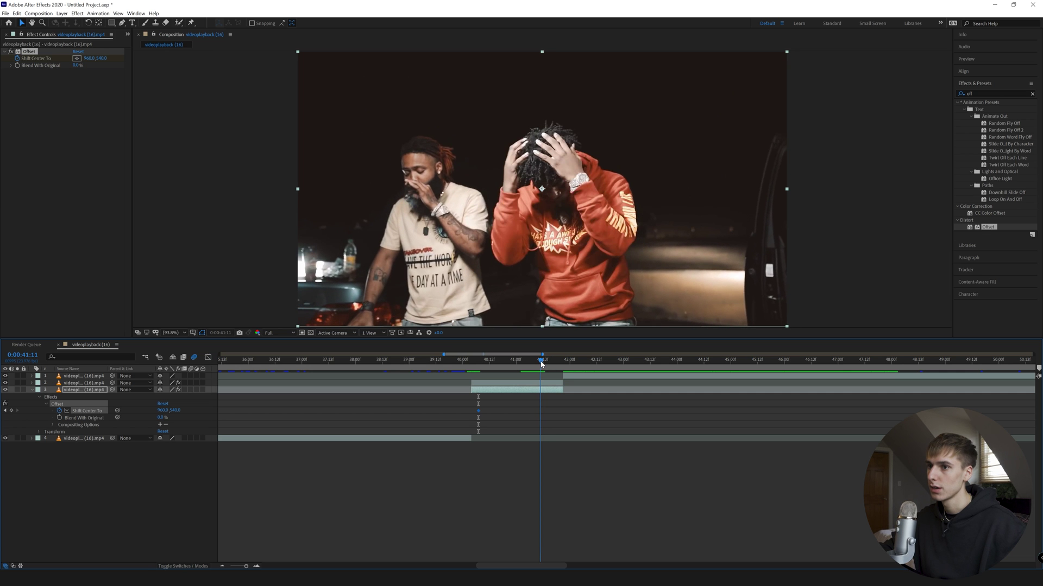
pyautogui.moveTo(166, 411); pyautogui.dragTo(1040, 418)
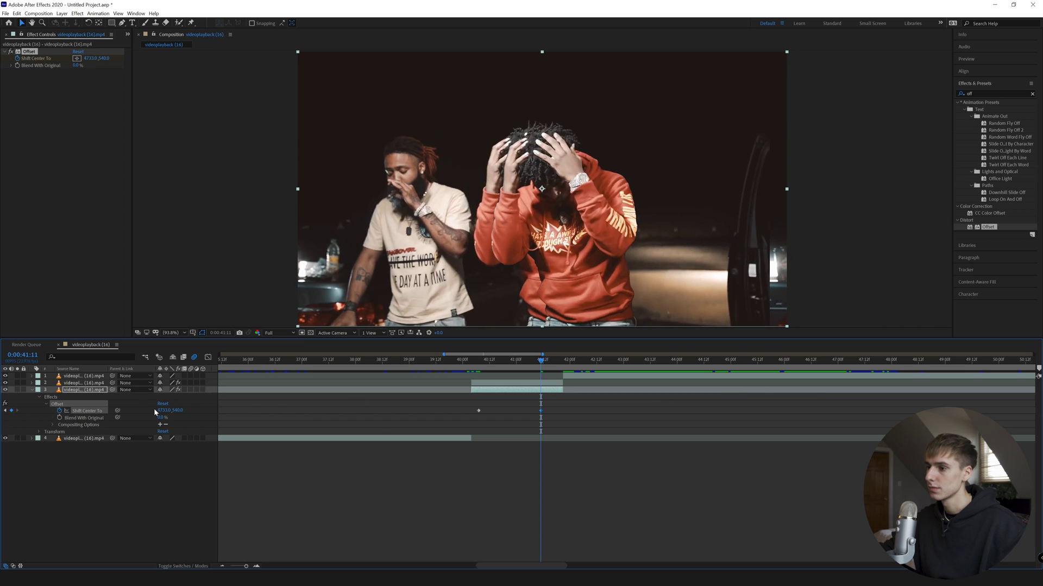
pyautogui.moveTo(163, 410); pyautogui.dragTo(350, 402)
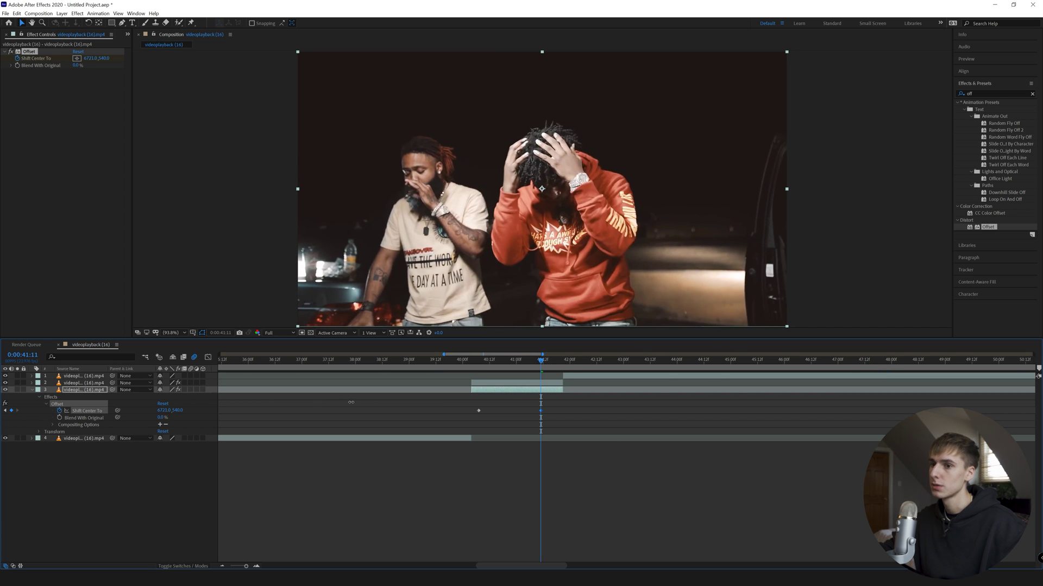
# Apply Easy Ease to both Shift Center To keyframes
pyautogui.rightClick(480, 411)
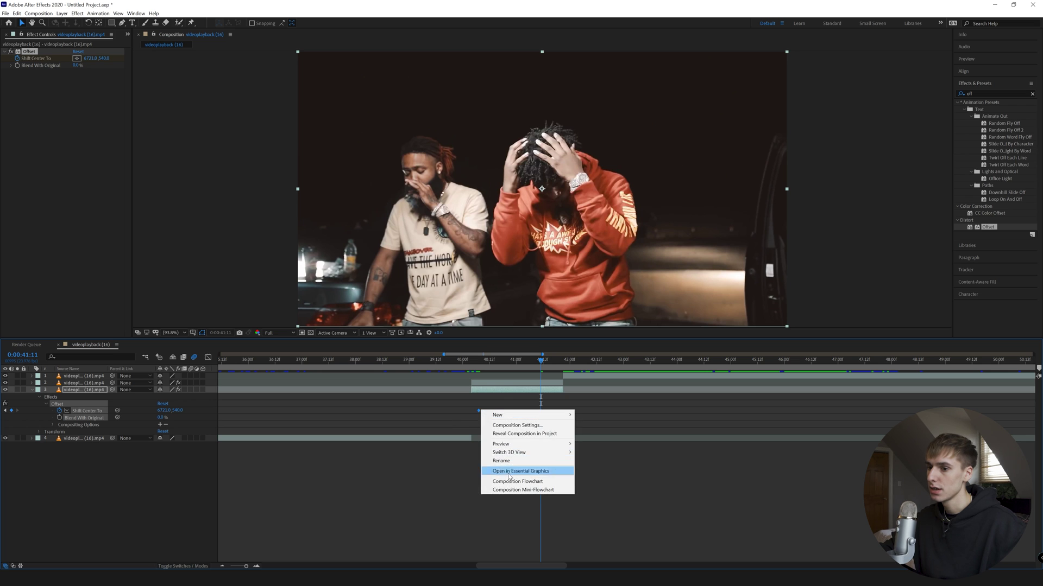
pyautogui.click(478, 411)
pyautogui.rightClick(478, 411)
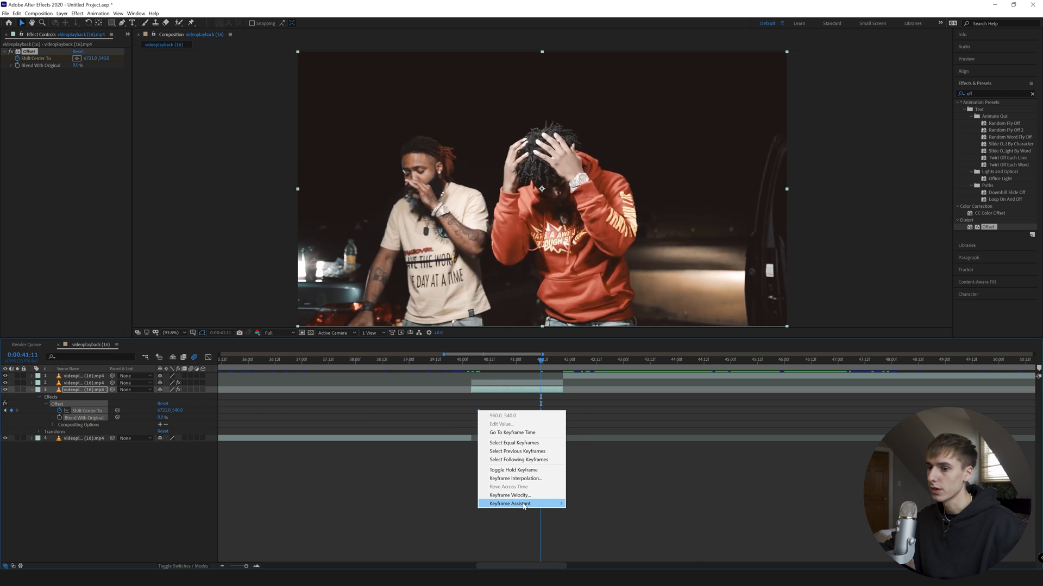
pyautogui.moveTo(521, 504)
pyautogui.click(598, 525)
# Preview the sliding background behind the man from 0:00:40:02, and inspect the frame around 0:00:40:08
pyautogui.click(467, 367)
pyautogui.press('space')
pyautogui.press('space')
pyautogui.press('space')
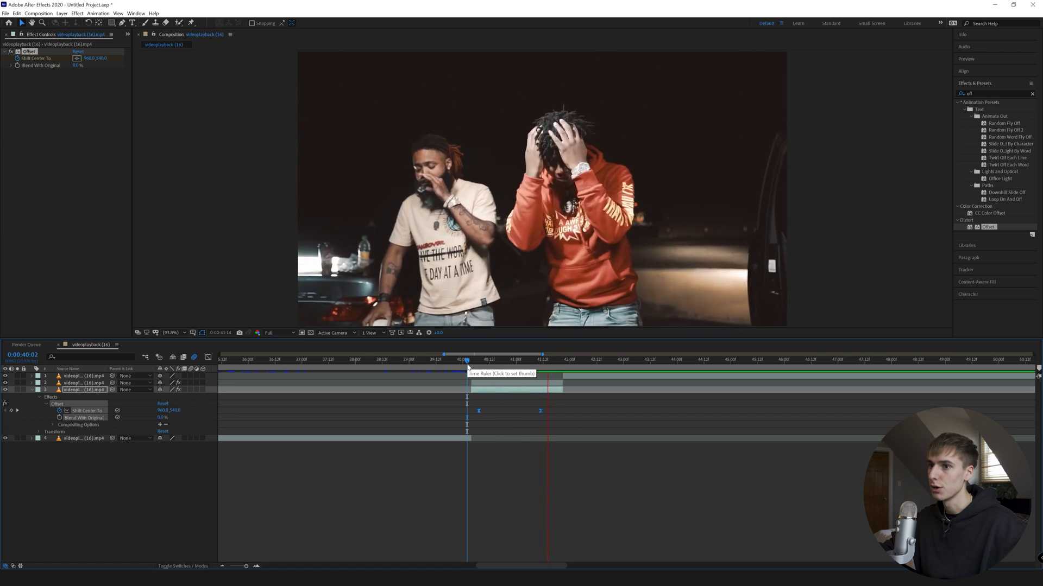
pyautogui.click(478, 367)
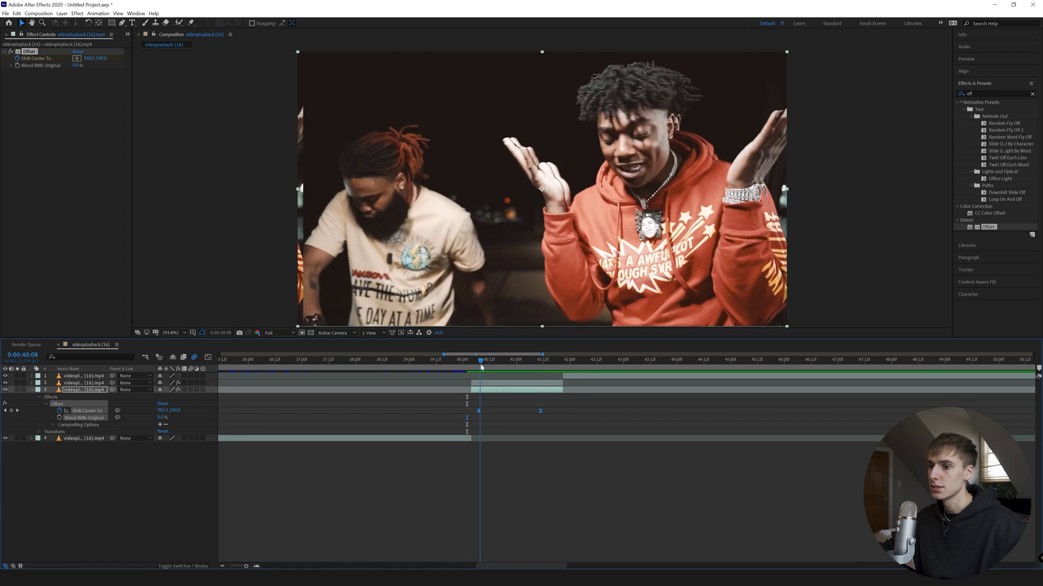
# Find the Directional Blur effect and apply it to the sliding background layer beneath the rotoscoped man
pyautogui.click(1014, 92)
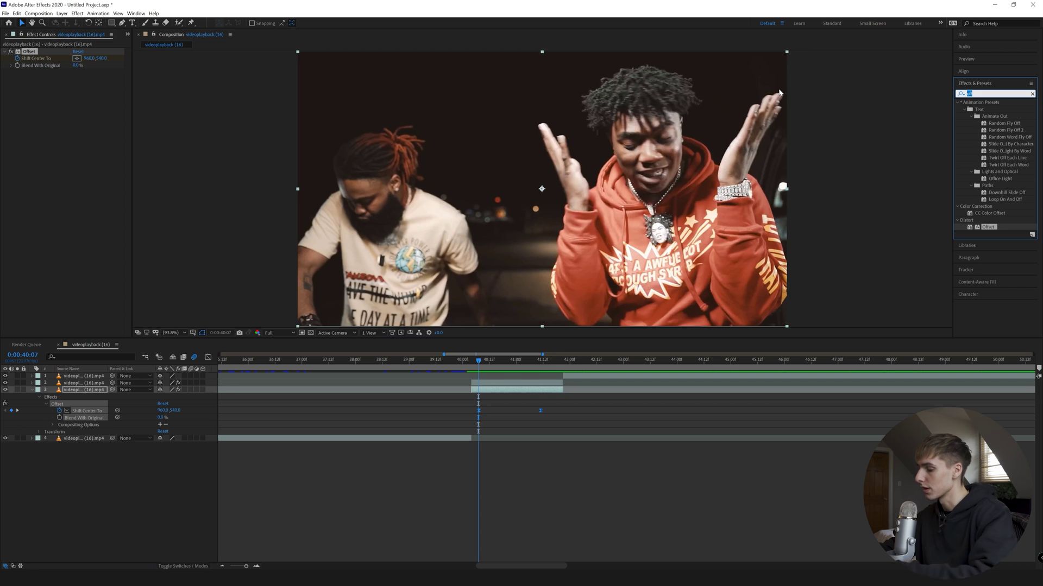
pyautogui.write('direc')
pyautogui.doubleClick(997, 109)
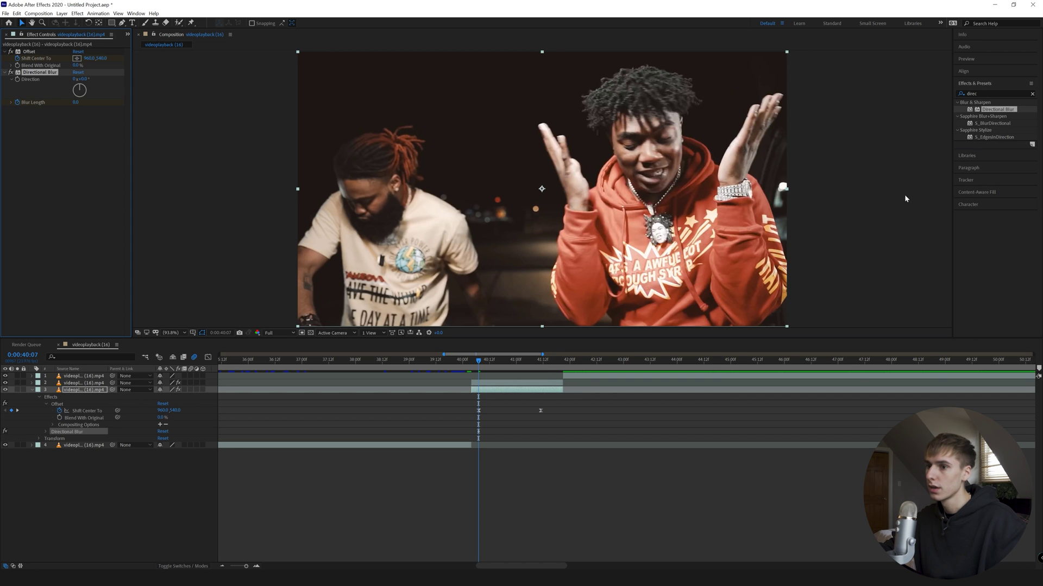
# Keyframe the Directional Blur's Blur Length at 0 on 0:00:40:06 and at about 47 on 0:00:40:07
pyautogui.click(981, 60)
pyautogui.click(985, 72)
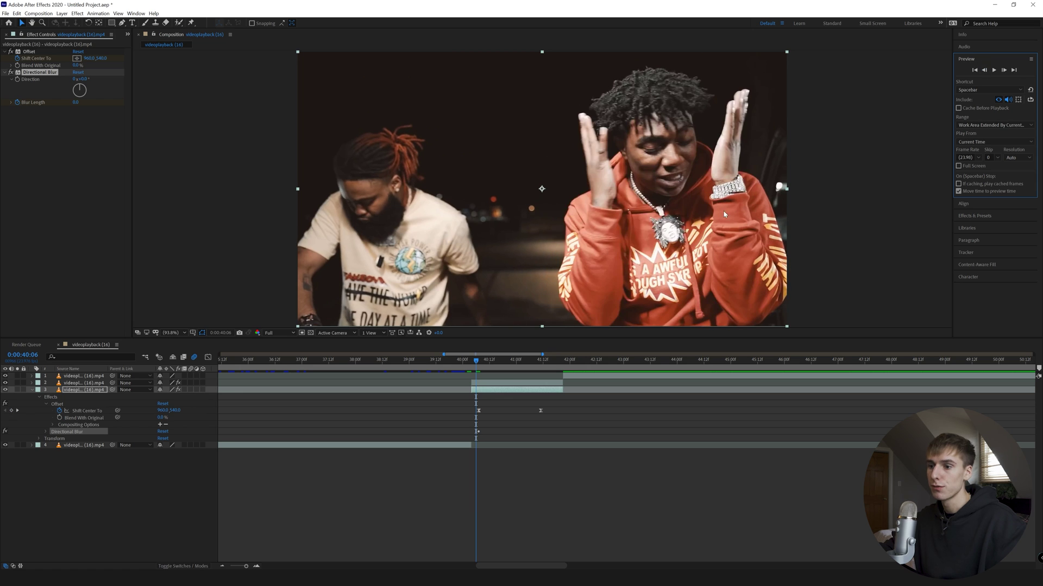
pyautogui.click(45, 431)
pyautogui.click(60, 445)
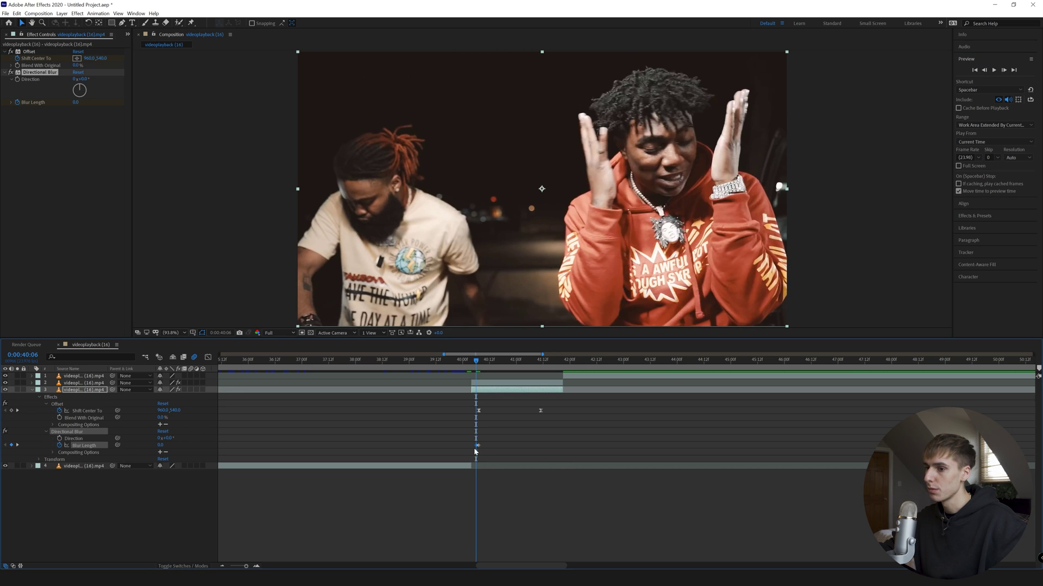
pyautogui.click(1003, 71)
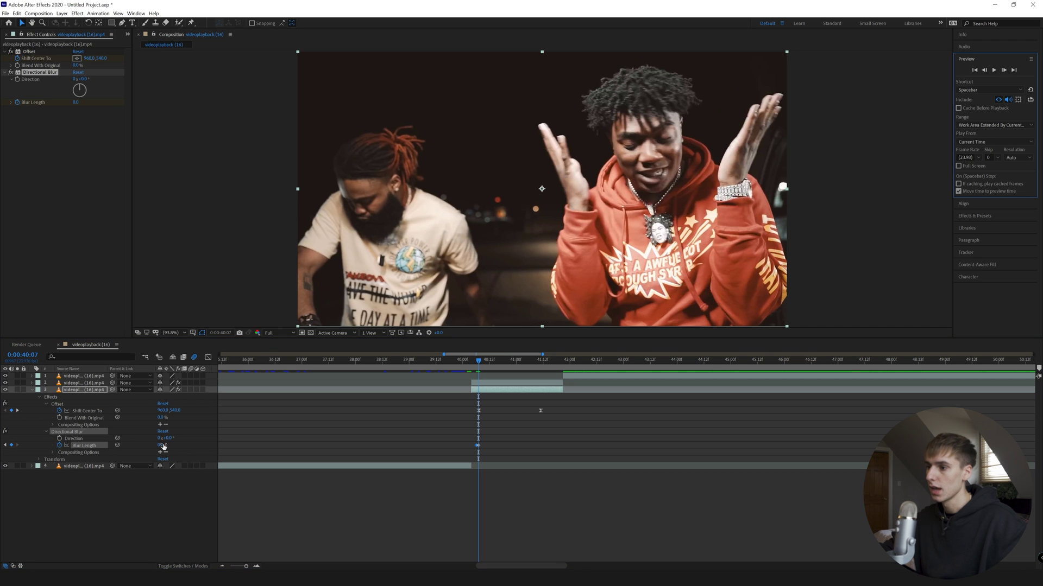
pyautogui.moveTo(163, 446); pyautogui.dragTo(351, 444)
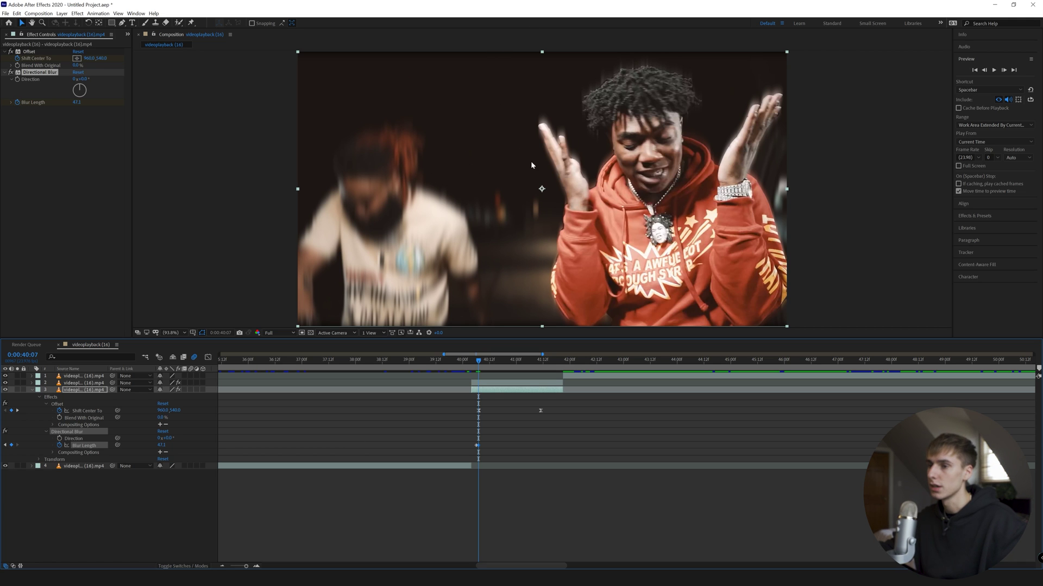
# Set the Directional Blur's Direction to 90° so the blur follows the sideways slide
pyautogui.click(83, 79)
pyautogui.write('90')
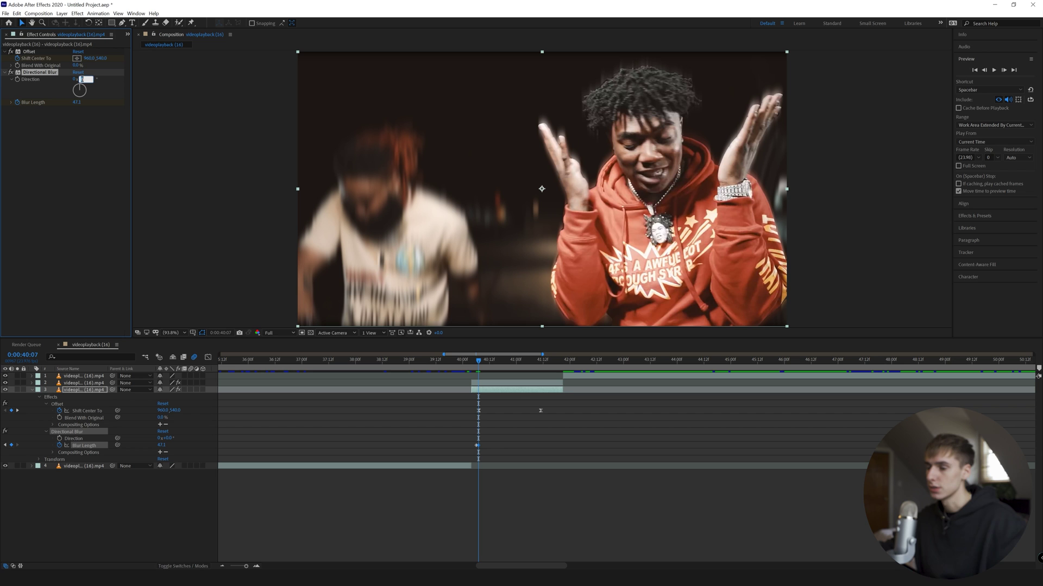
pyautogui.press('Return')
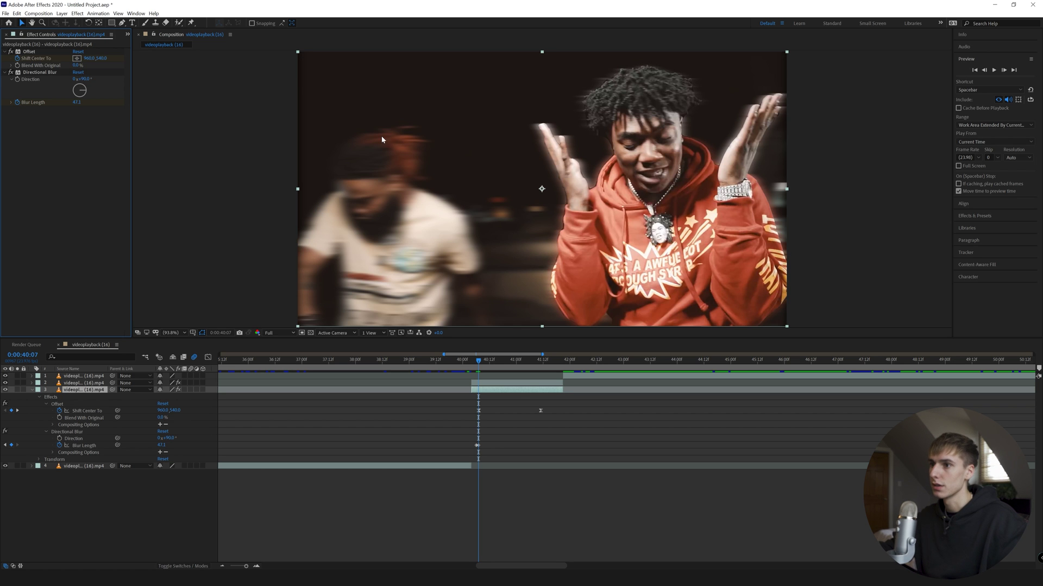
# At 0:00:40:12, set the rotoscoped layer's Roto Brush Matte Shift Edge to -100% and Feather to 10
pyautogui.click(489, 360)
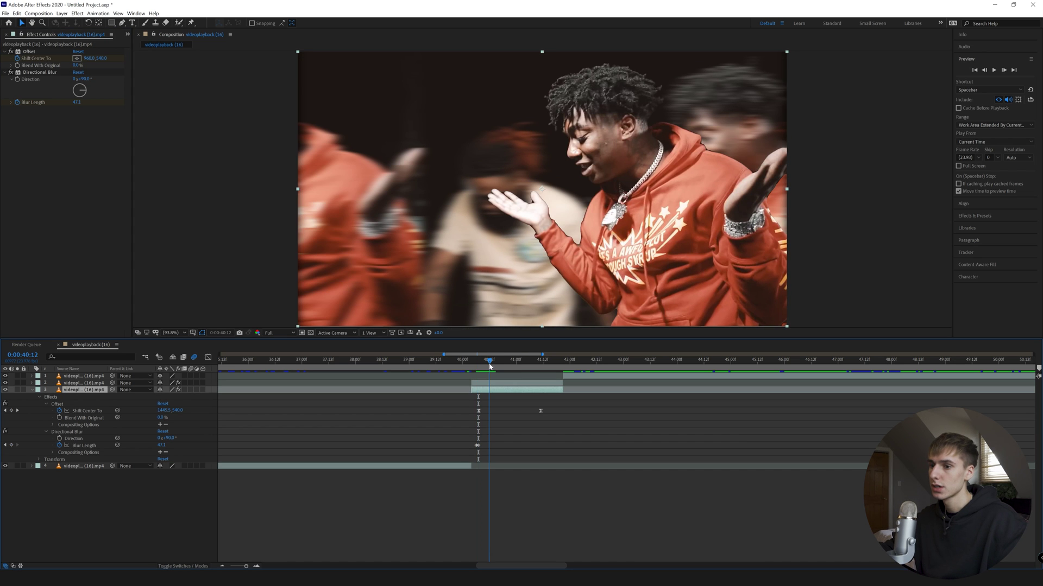
pyautogui.click(498, 383)
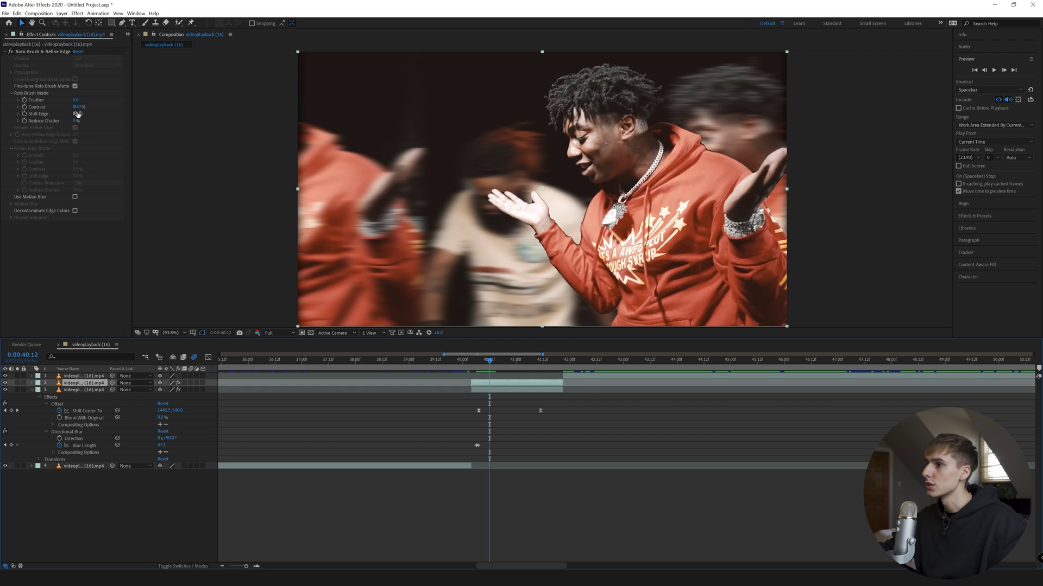
pyautogui.moveTo(75, 113); pyautogui.dragTo(31, 119)
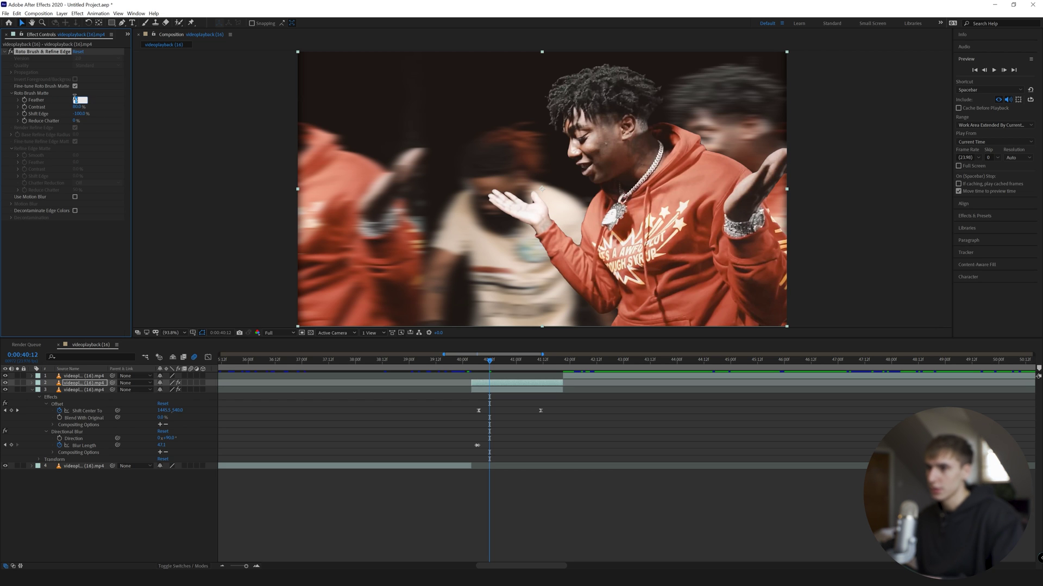
pyautogui.click(571, 217)
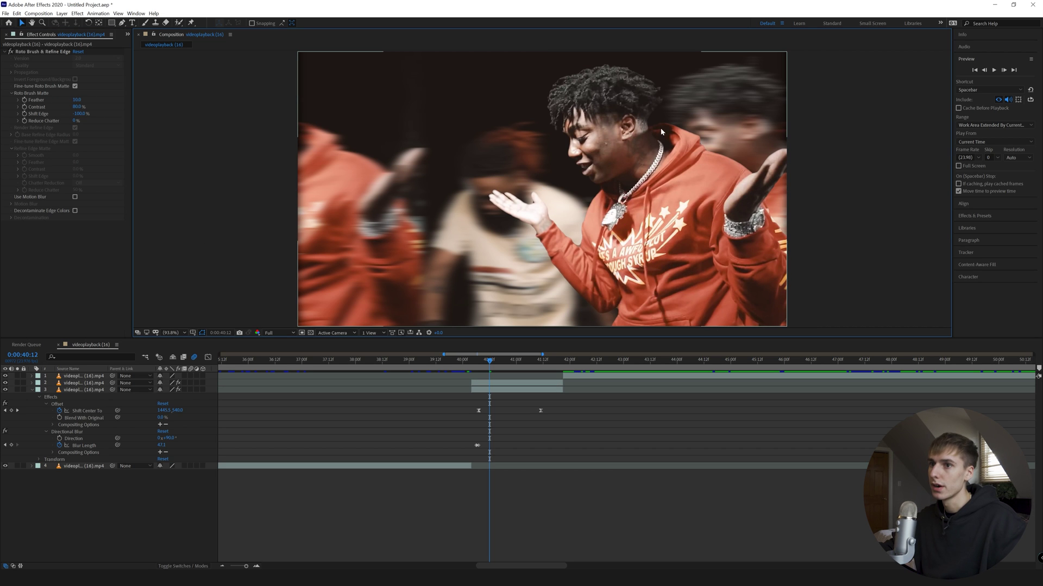
# Move the second Blur Length keyframe to 0:00:40:11 and add a closing one level with the last Shift Center To keyframe
pyautogui.click(487, 365)
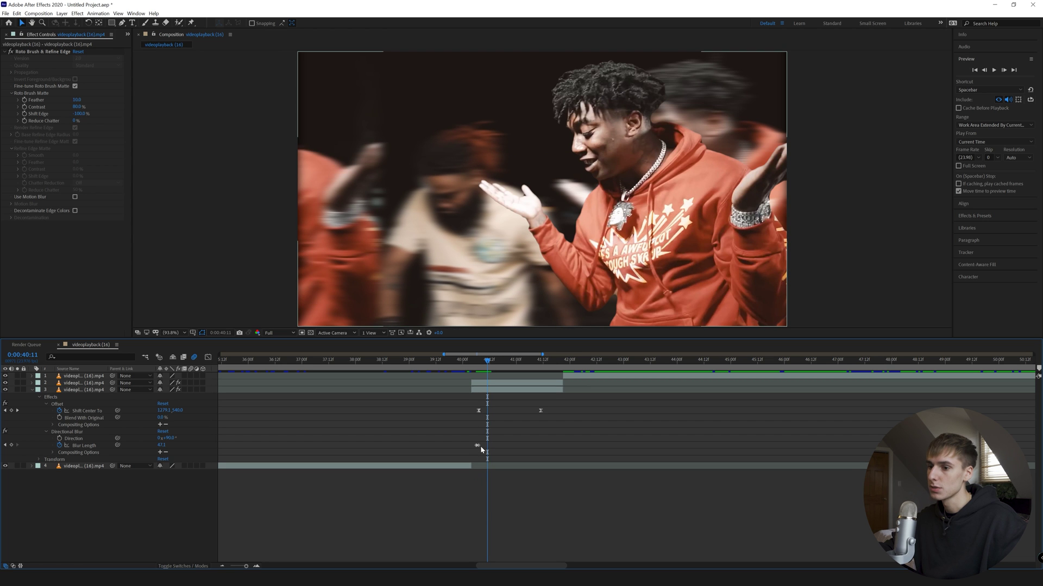
pyautogui.moveTo(479, 446); pyautogui.dragTo(488, 447)
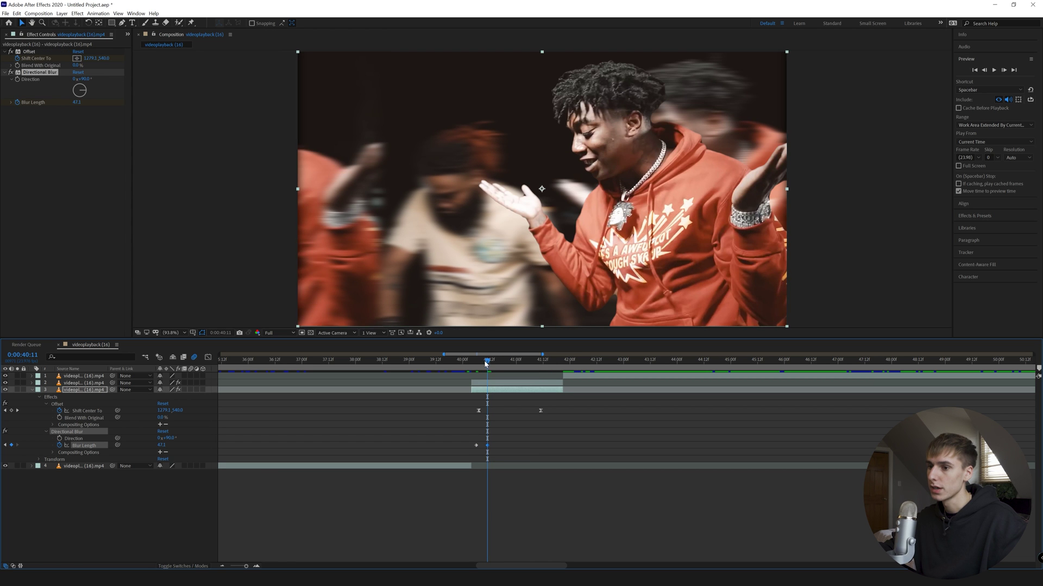
pyautogui.moveTo(486, 364); pyautogui.dragTo(541, 365)
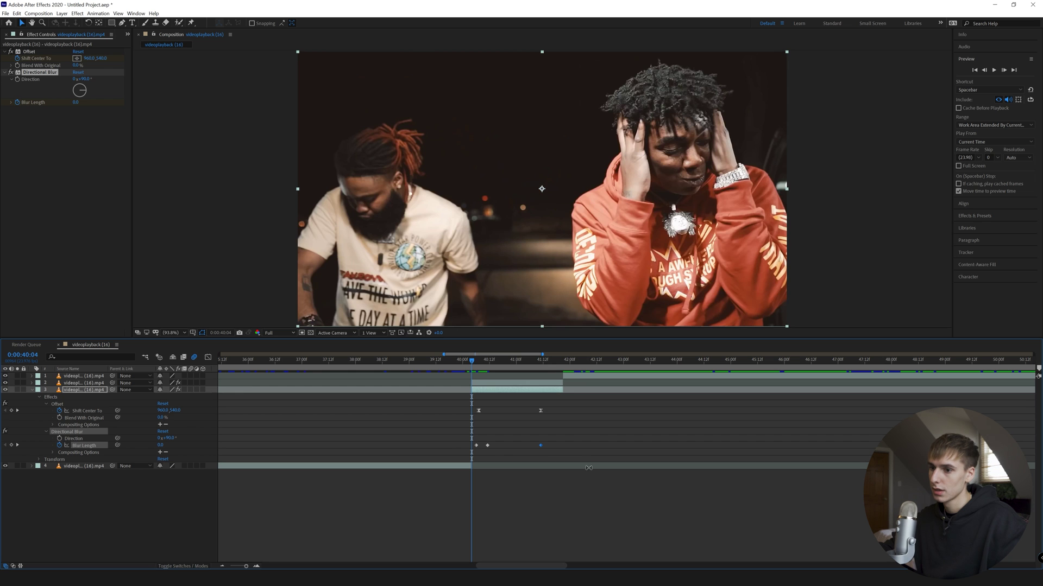
# Apply Easy Ease to all three Blur Length keyframes
pyautogui.moveTo(568, 457); pyautogui.dragTo(444, 441)
pyautogui.rightClick(488, 446)
pyautogui.click(597, 490)
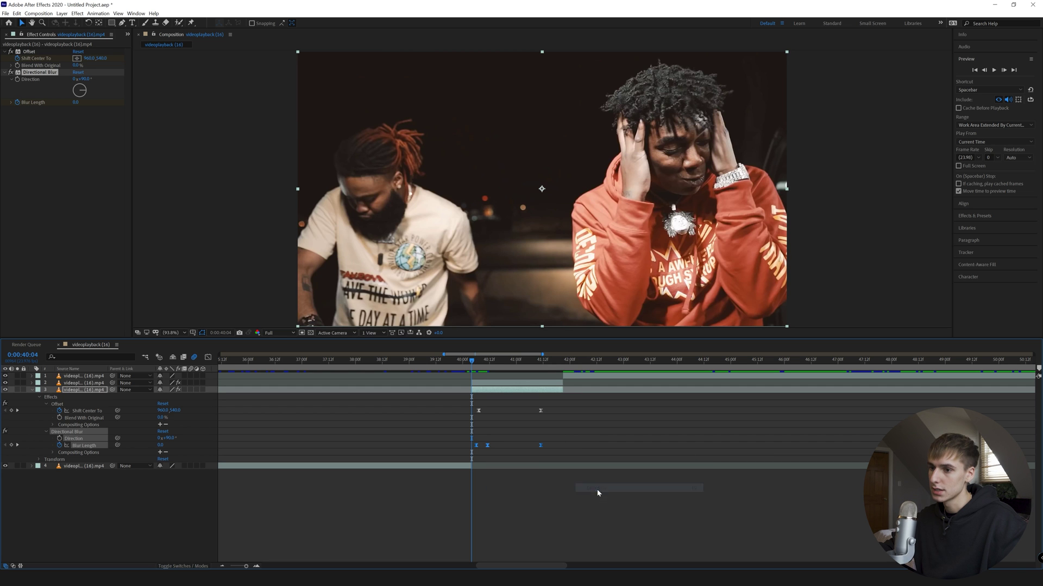
# Preview the blurred background slide from 0:00:40:02, and inspect the frame at 0:00:40:21
pyautogui.click(468, 361)
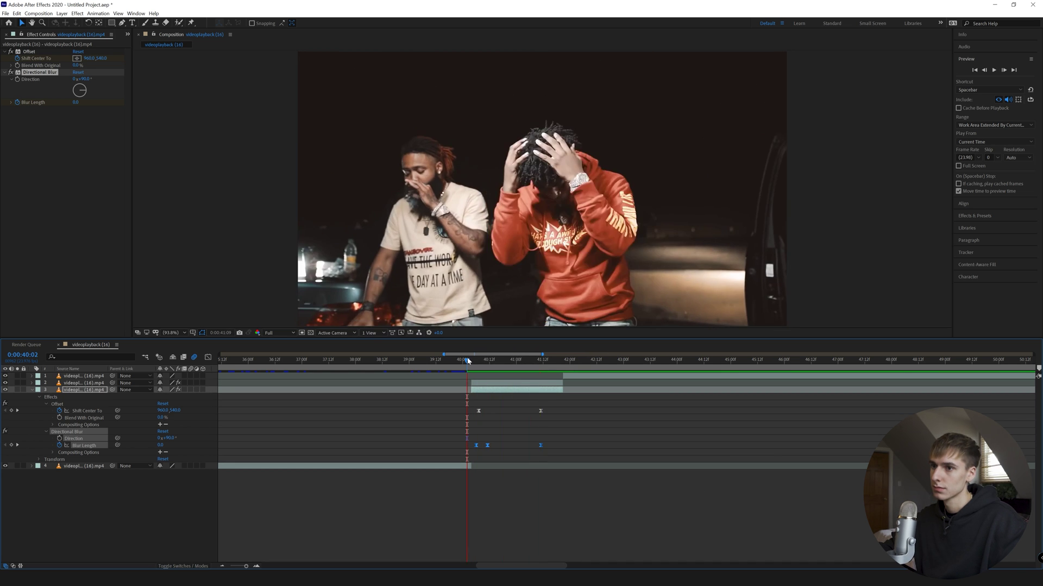
pyautogui.press('space')
pyautogui.moveTo(468, 361); pyautogui.dragTo(510, 367)
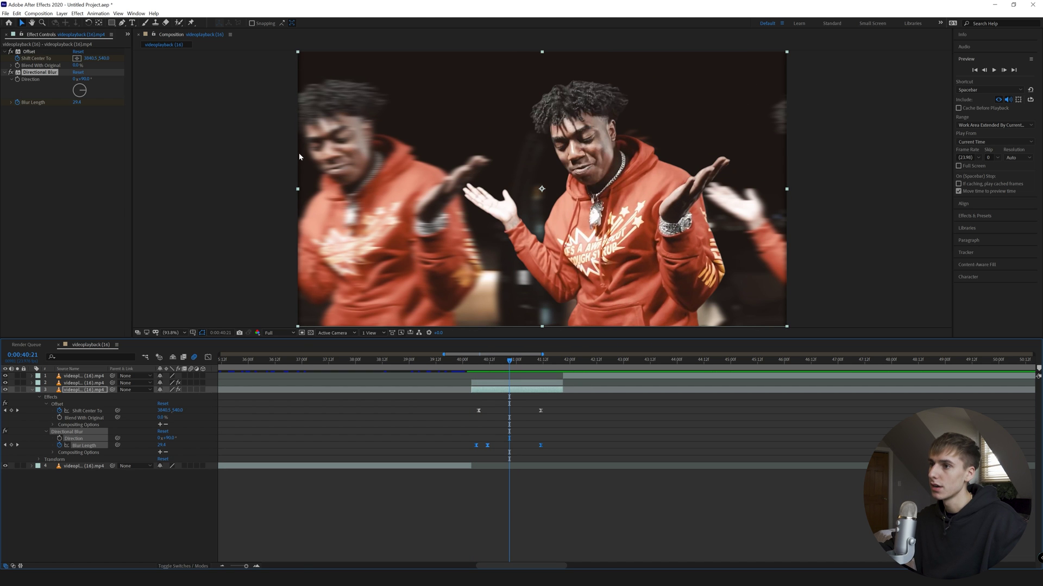
# Duplicate the sliding background layer that carries the Offset and Directional Blur effects
pyautogui.click(483, 387)
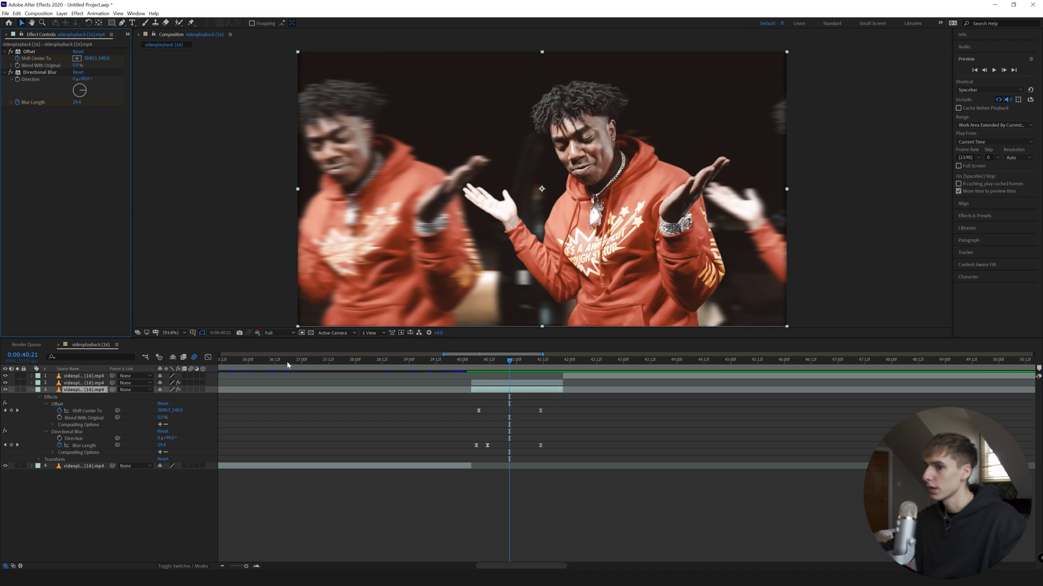
pyautogui.click(86, 393)
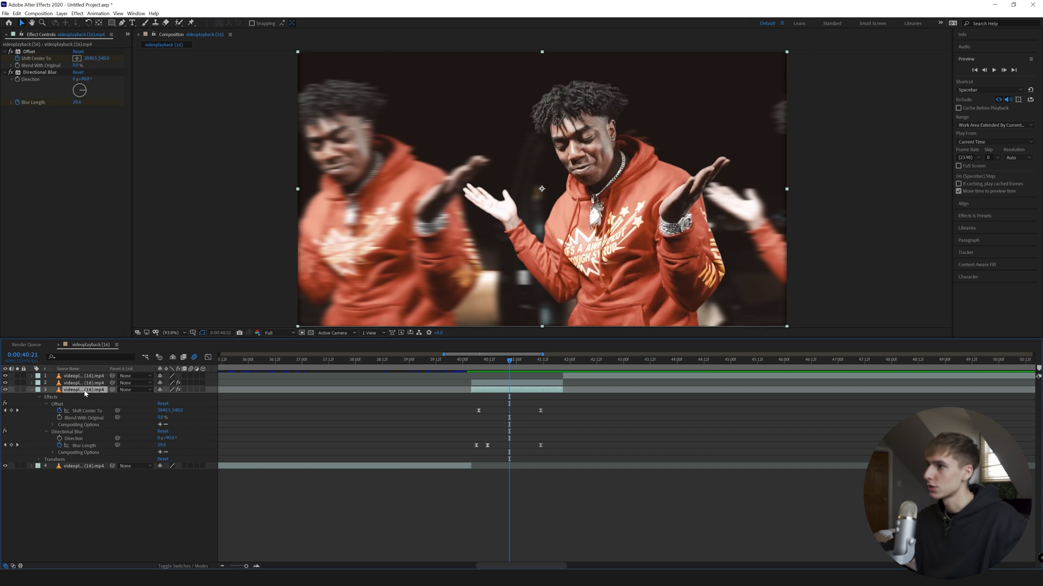
pyautogui.hotkey('ctrl', 'd')
# Set the horizontal scale of the lower background copy to 102%, with its height kept at 100%
pyautogui.click(506, 402)
pyautogui.click(506, 398)
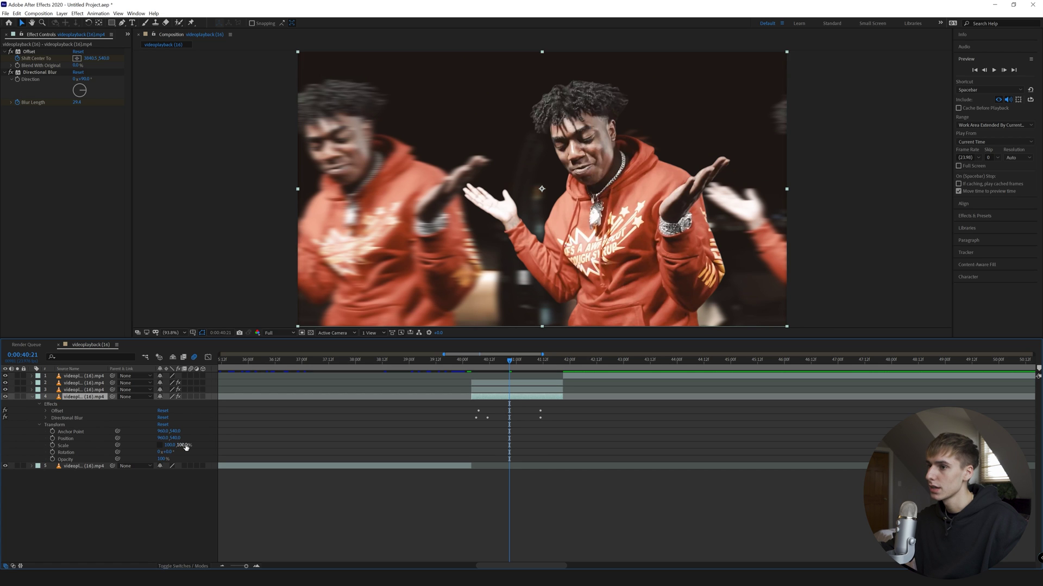
pyautogui.moveTo(186, 447); pyautogui.dragTo(172, 445)
pyautogui.hotkey('ctrl', 'z')
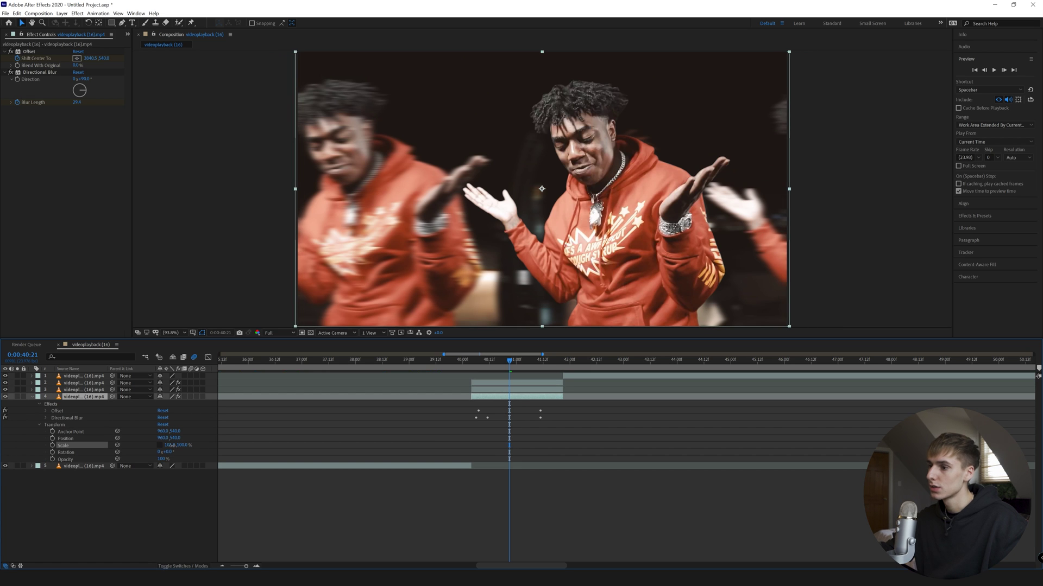
pyautogui.click(173, 446)
pyautogui.write('102')
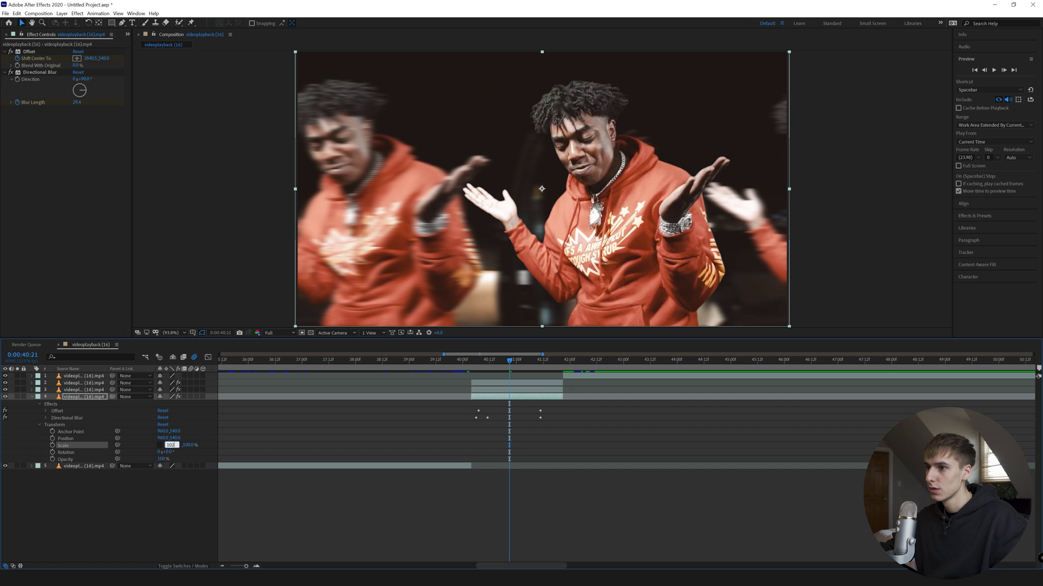
pyautogui.click(349, 467)
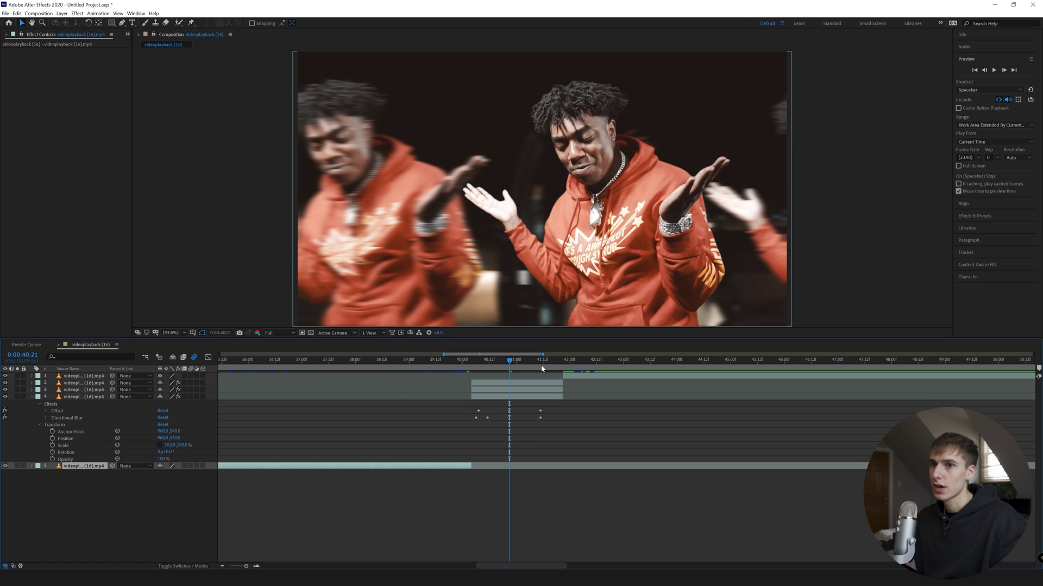
# Play the finished slide effect several times from around 0:00:40:00 to check its motion and edges
pyautogui.moveTo(542, 369); pyautogui.dragTo(464, 374)
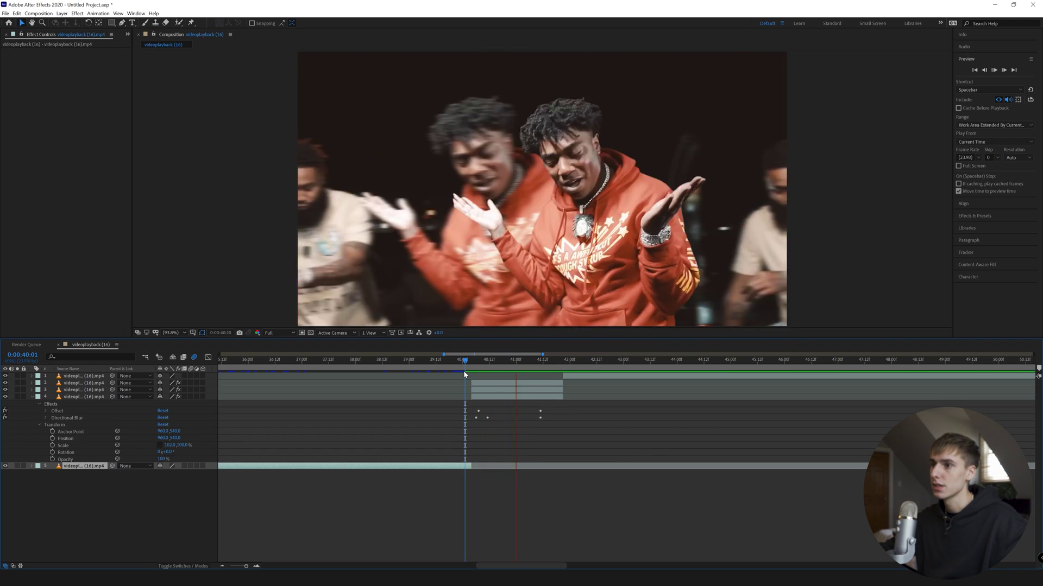
pyautogui.press('space')
pyautogui.click(463, 367)
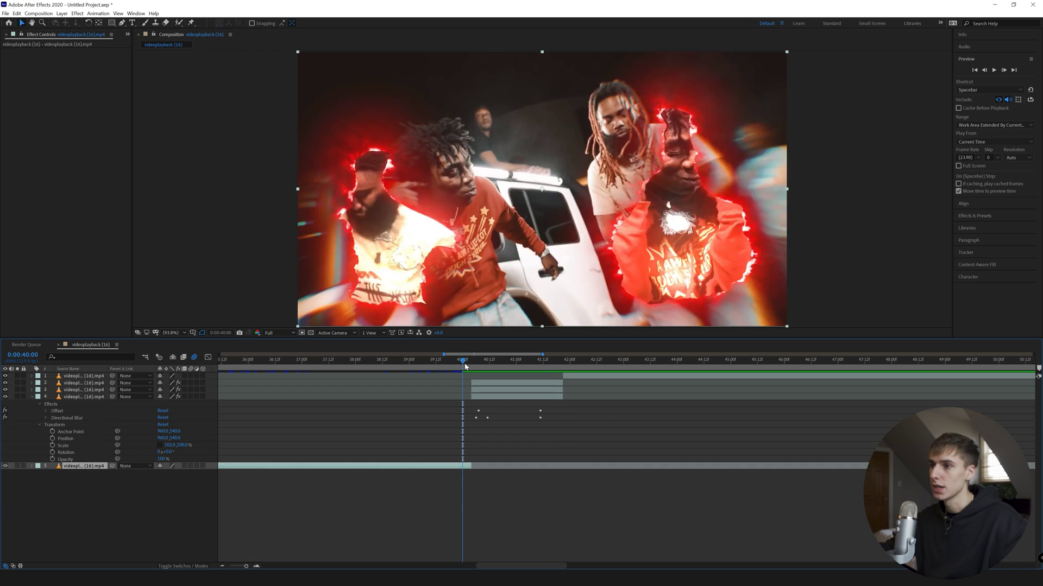
pyautogui.press('space')
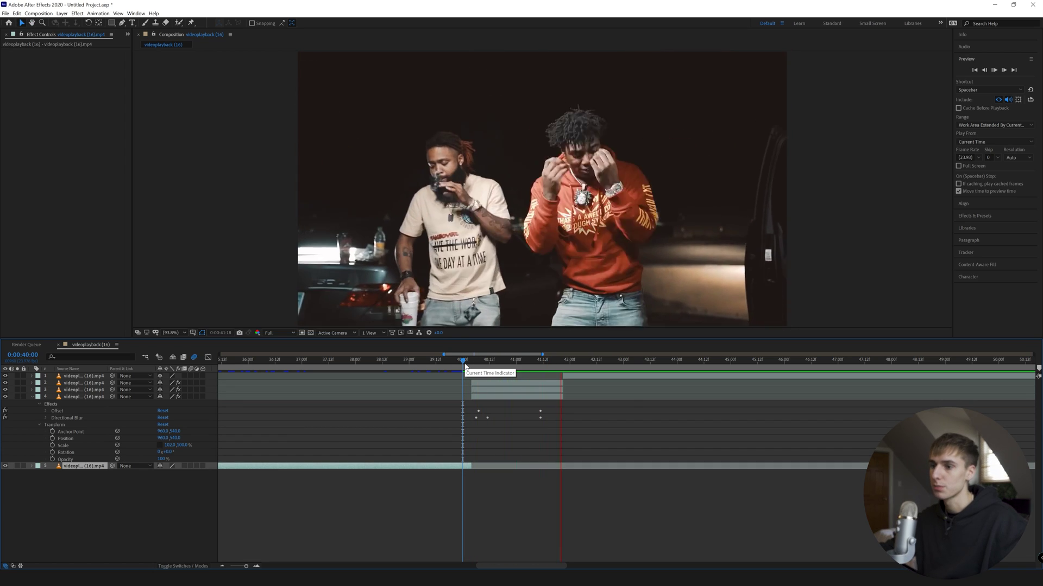
pyautogui.click(465, 365)
pyautogui.press('space')
pyautogui.click(465, 365)
pyautogui.press('space')
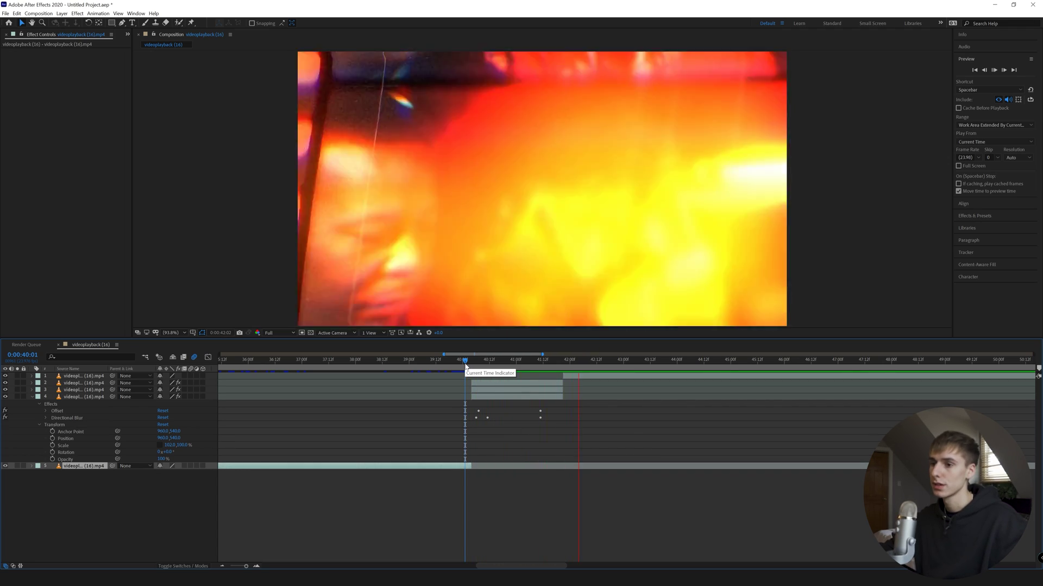
pyautogui.click(463, 367)
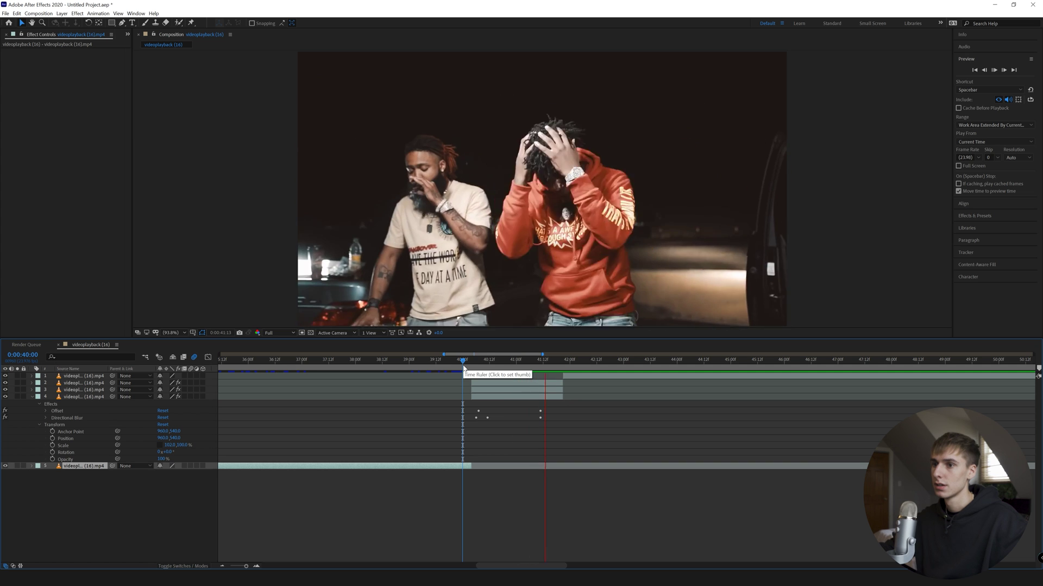
pyautogui.press('space')
# Preview the earlier footage of the music video around 0:00:08:21
pyautogui.click(222, 566)
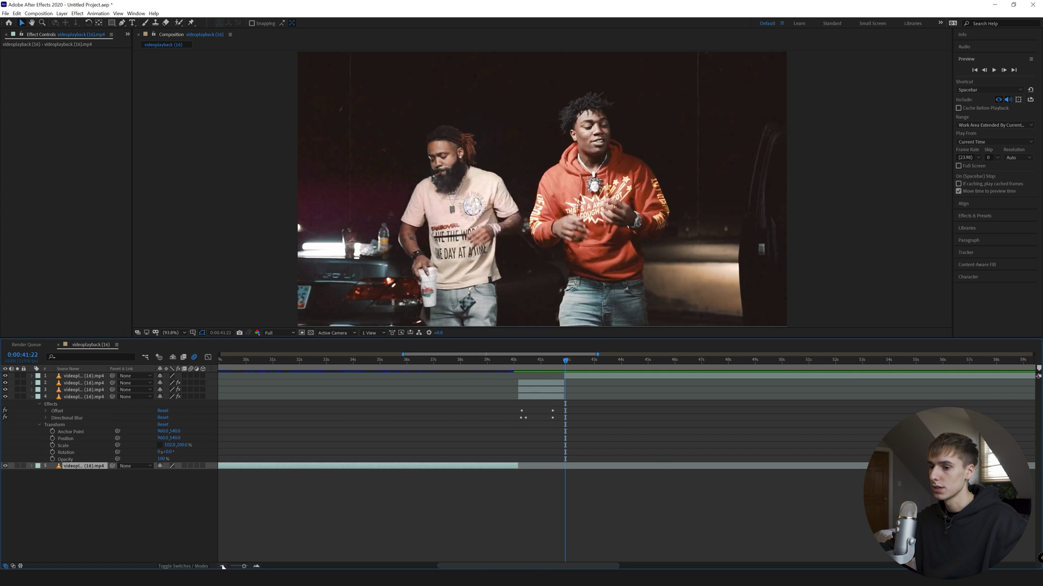
pyautogui.click(222, 566)
pyautogui.moveTo(408, 361); pyautogui.dragTo(443, 367)
pyautogui.press('space')
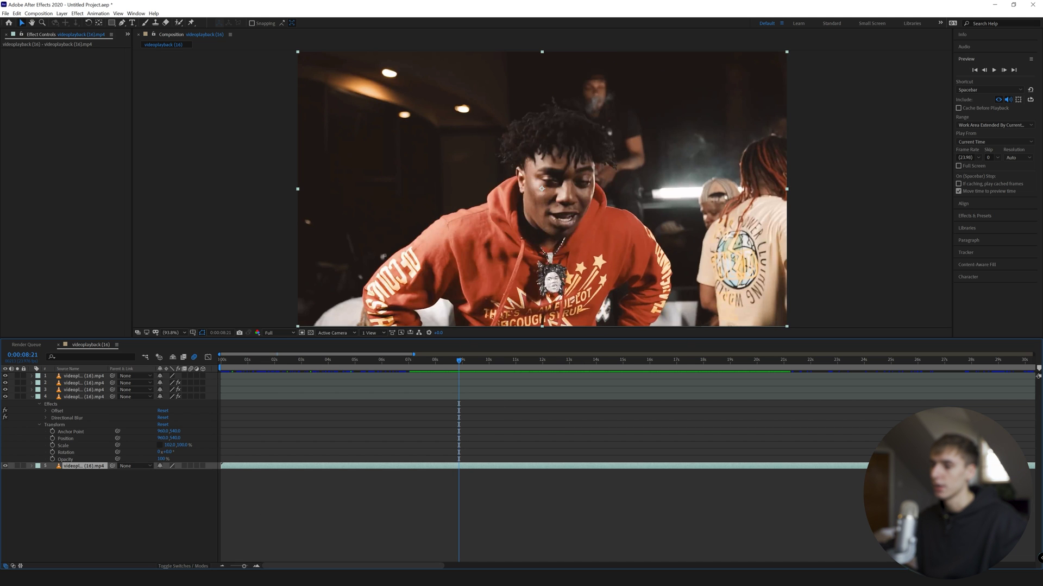
# Return to the slide effect, replay it from 0:00:39:22, and inspect the frame at 0:00:41:04
pyautogui.moveTo(291, 353); pyautogui.dragTo(477, 353)
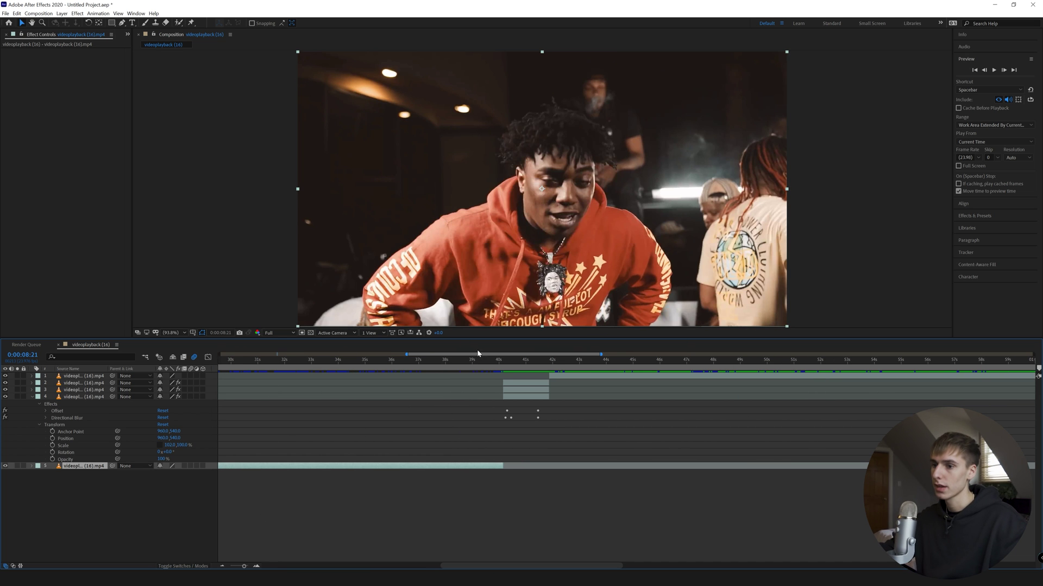
pyautogui.click(497, 366)
pyautogui.press('space')
pyautogui.press('space')
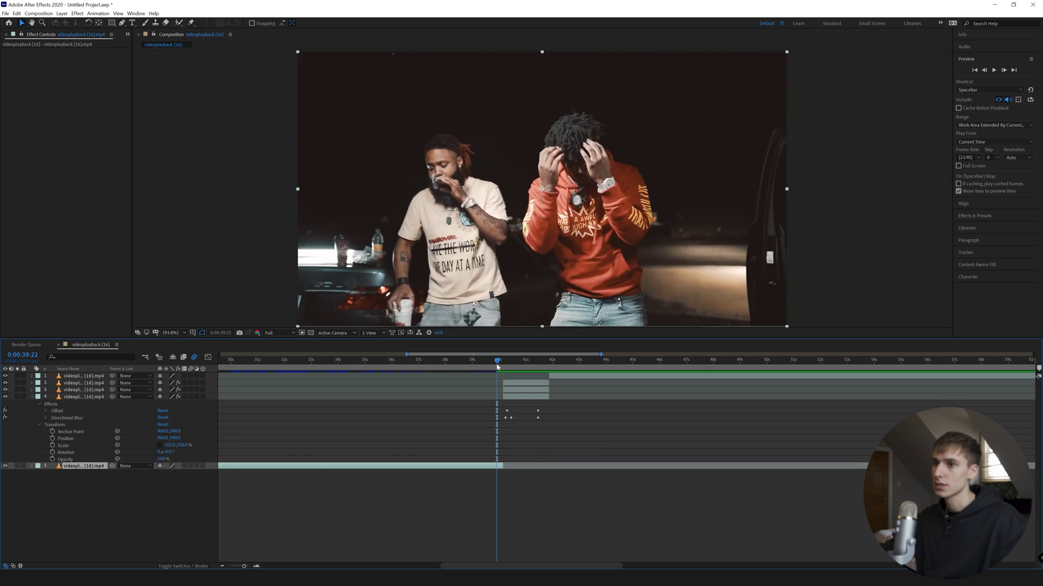
pyautogui.press('space')
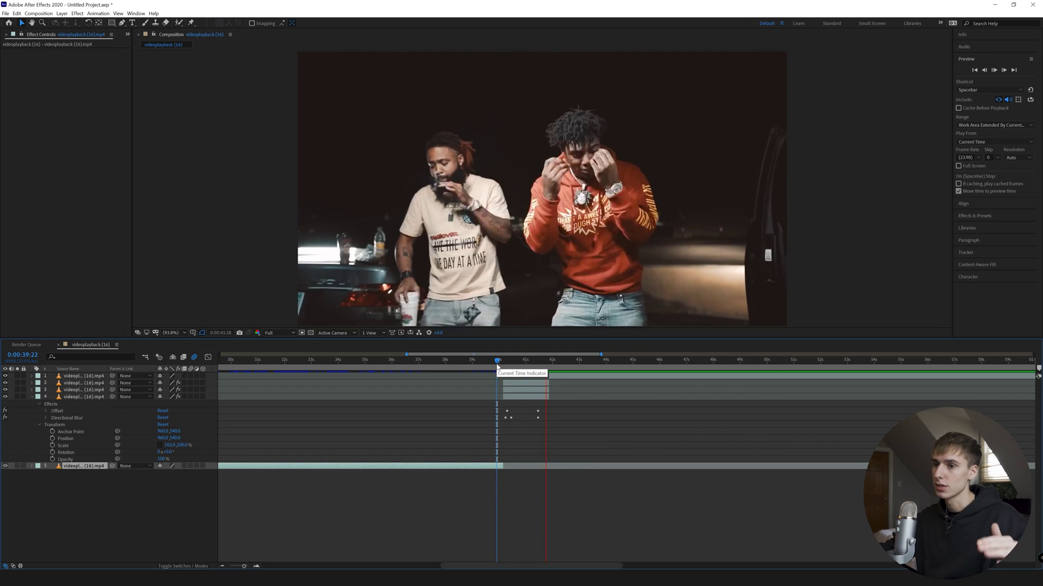
pyautogui.click(529, 365)
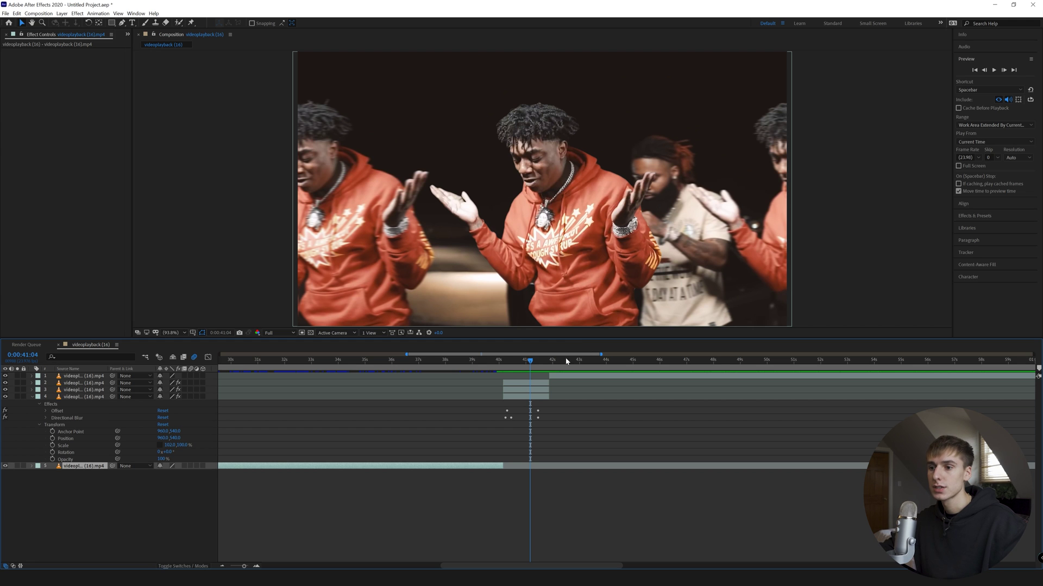
# Check the slide effect's frames at 0:00:41:10, 0:00:41:20 and 0:00:40:04, and collapse the lower background copy's properties
pyautogui.click(537, 361)
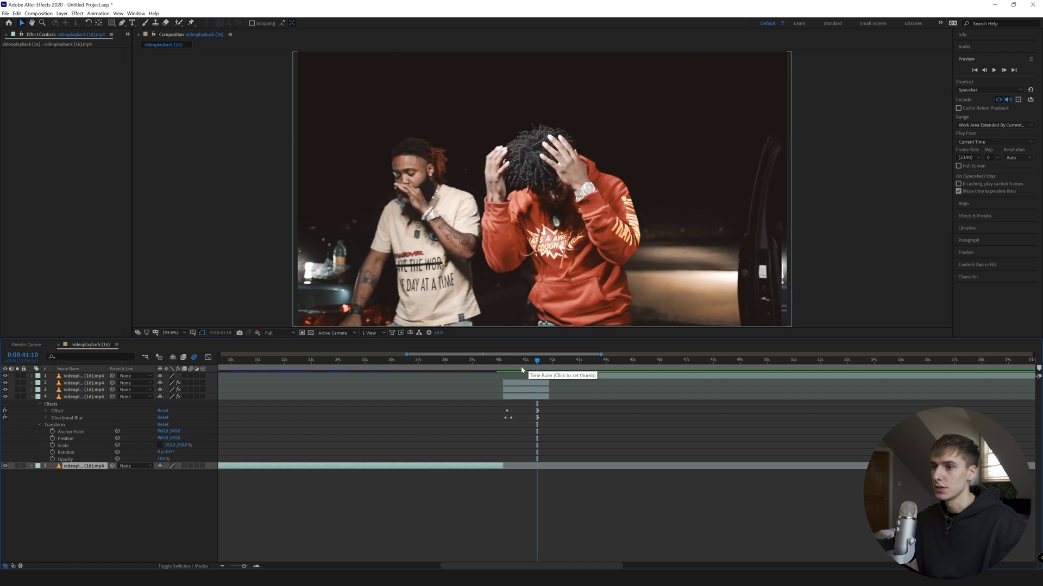
pyautogui.moveTo(522, 371); pyautogui.dragTo(548, 368)
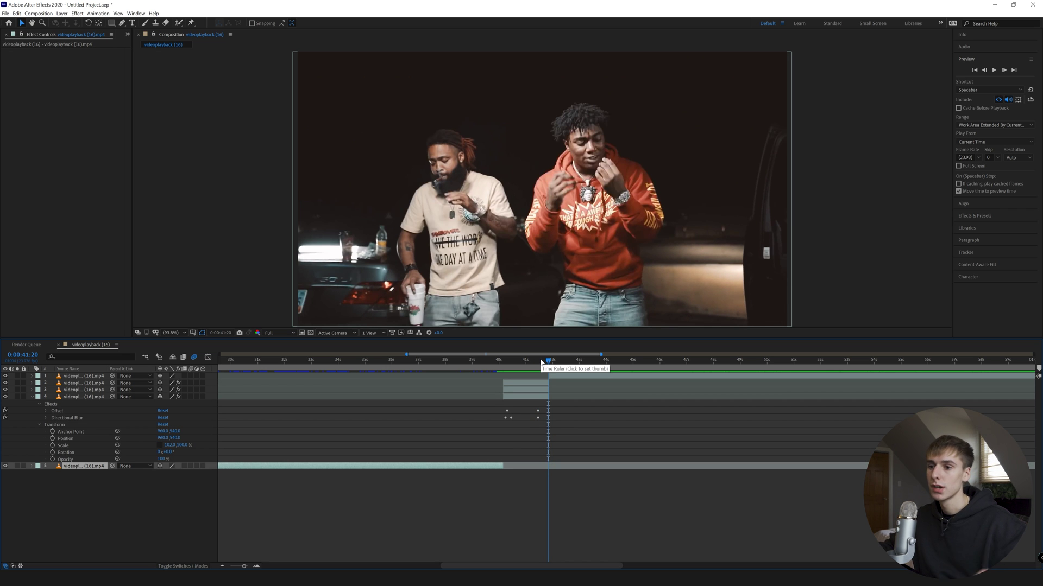
pyautogui.click(503, 368)
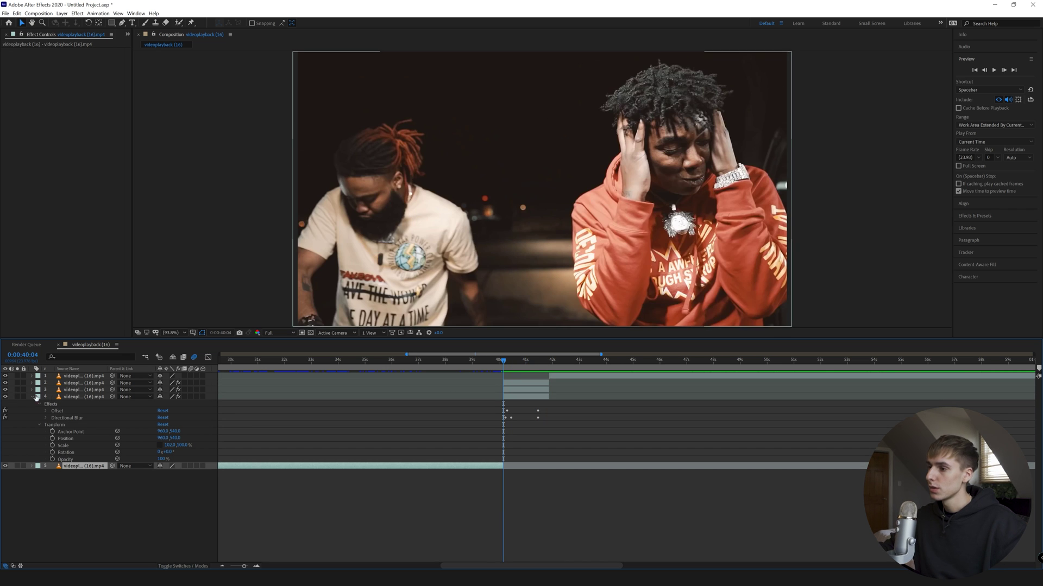
pyautogui.press('u')
pyautogui.moveTo(513, 363); pyautogui.dragTo(503, 366)
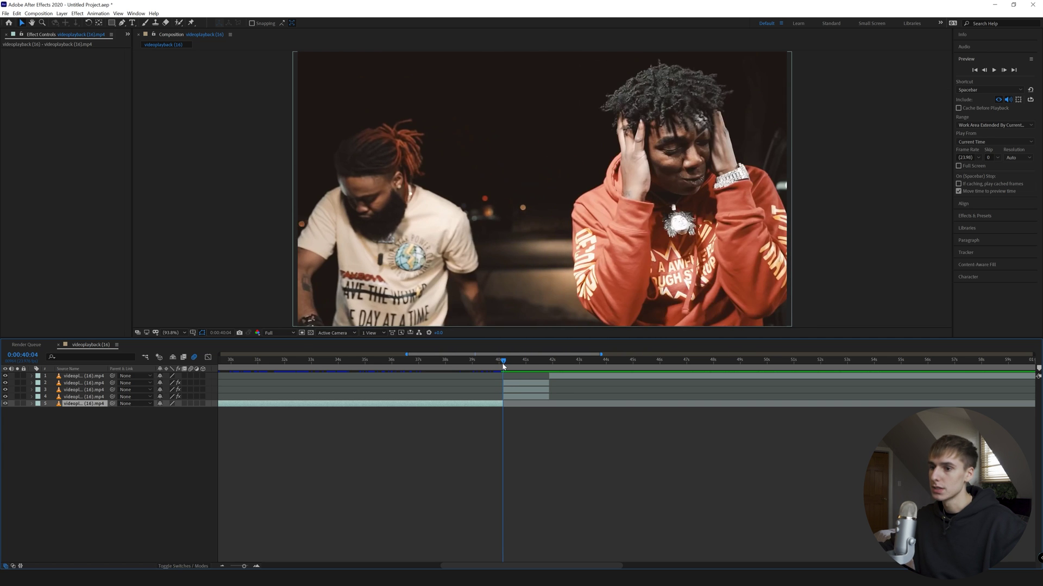
# Try a scale animation on the upper background copy, starting with a 100% keyframe at 0:00:40:08
pyautogui.click(31, 390)
pyautogui.click(39, 404)
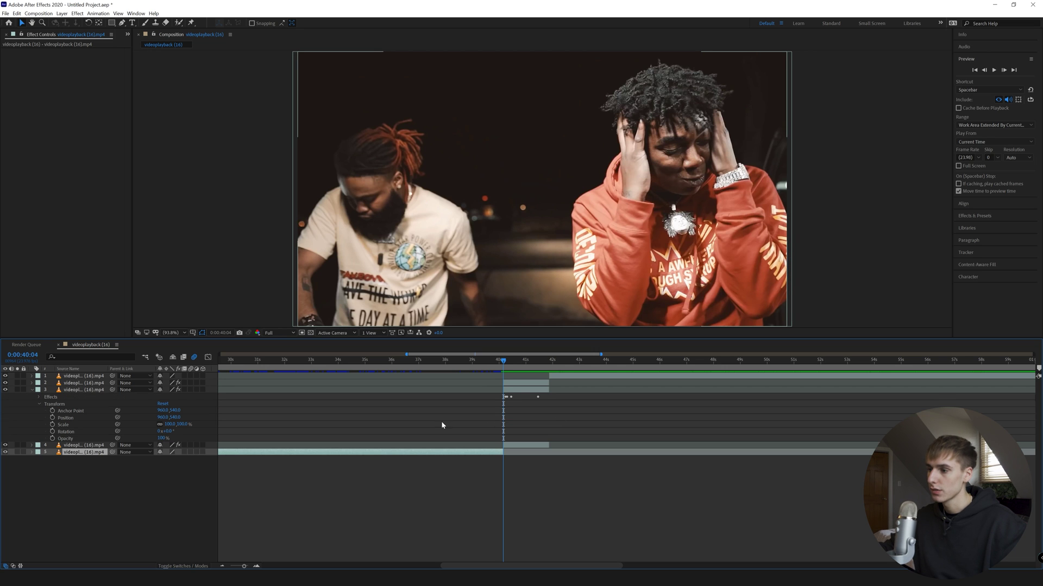
pyautogui.click(507, 362)
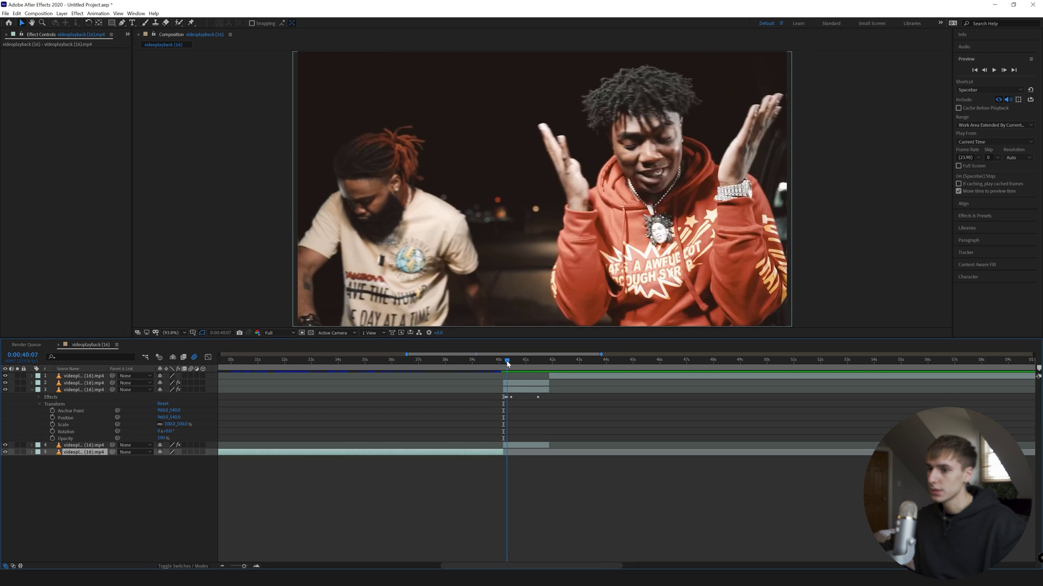
pyautogui.click(256, 566)
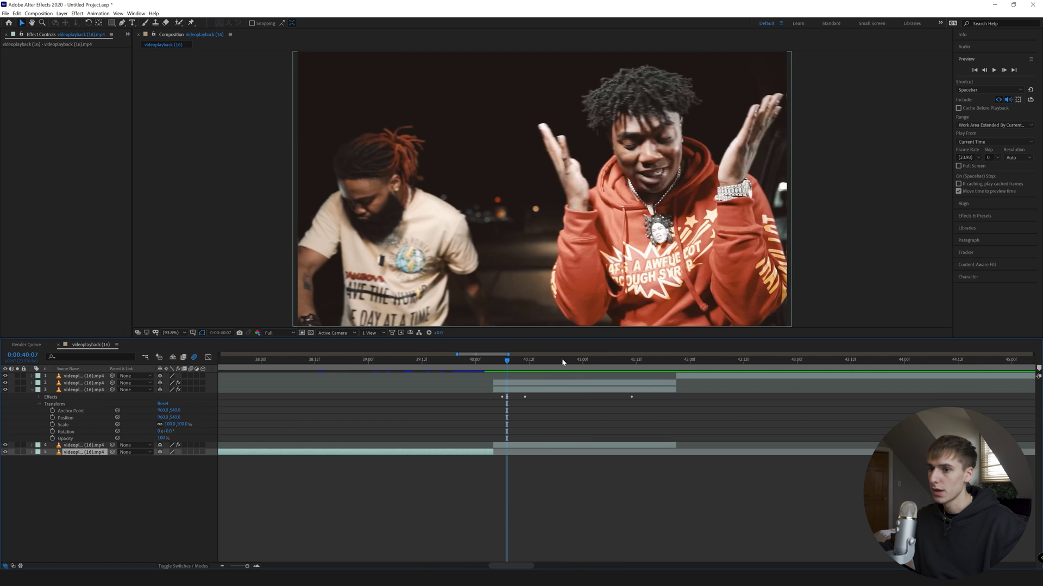
pyautogui.moveTo(507, 361)
pyautogui.mouseDown()
pyautogui.moveTo(498, 361)
pyautogui.moveTo(511, 362)
pyautogui.mouseUp()
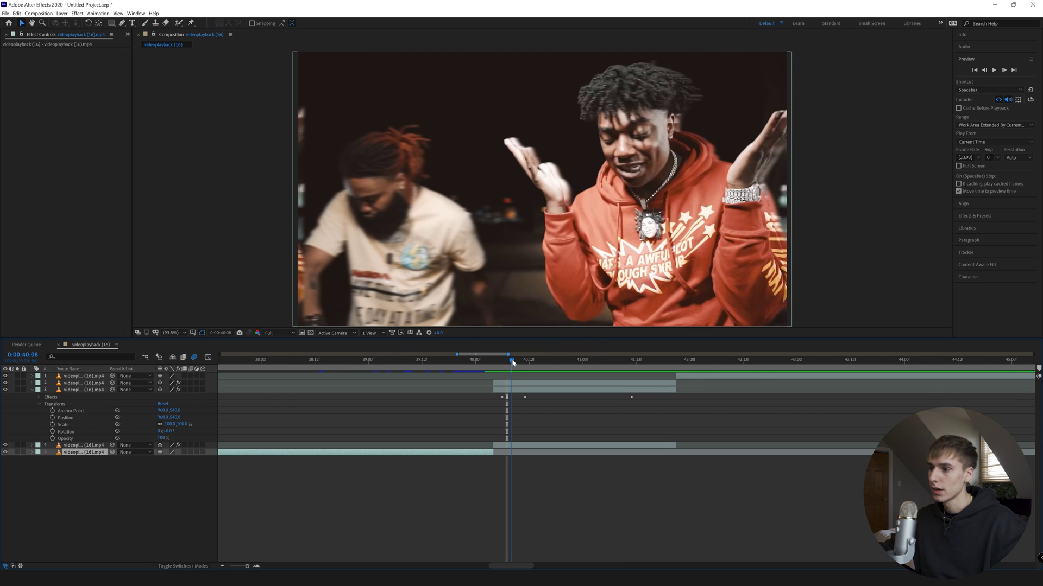
pyautogui.click(52, 425)
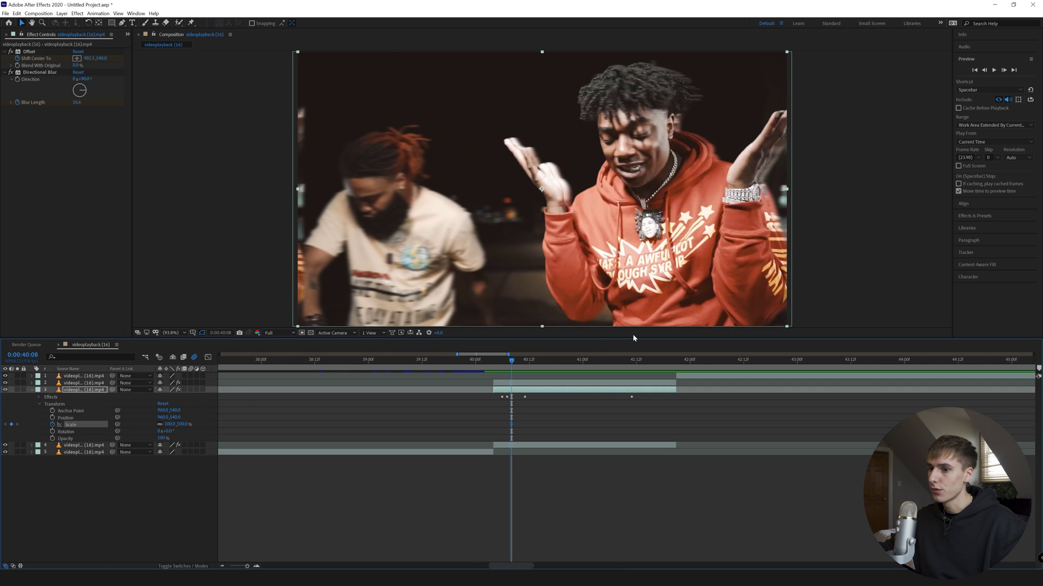
# Scale the upper background copy up to about 139% at 0:00:40:22 and reset it to 100% at 0:00:41:11
pyautogui.click(574, 361)
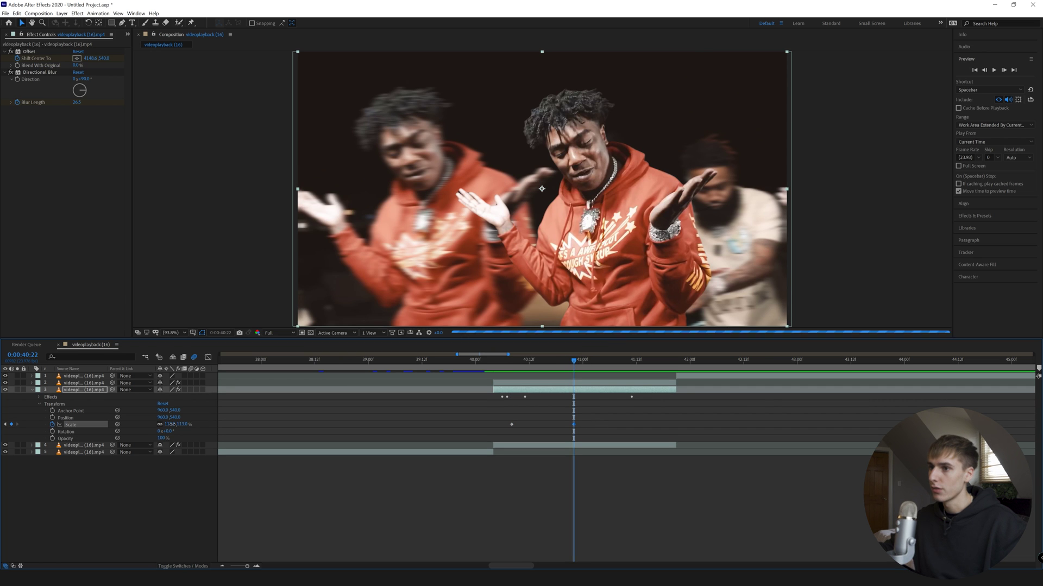
pyautogui.moveTo(171, 424); pyautogui.dragTo(183, 424)
pyautogui.click(632, 360)
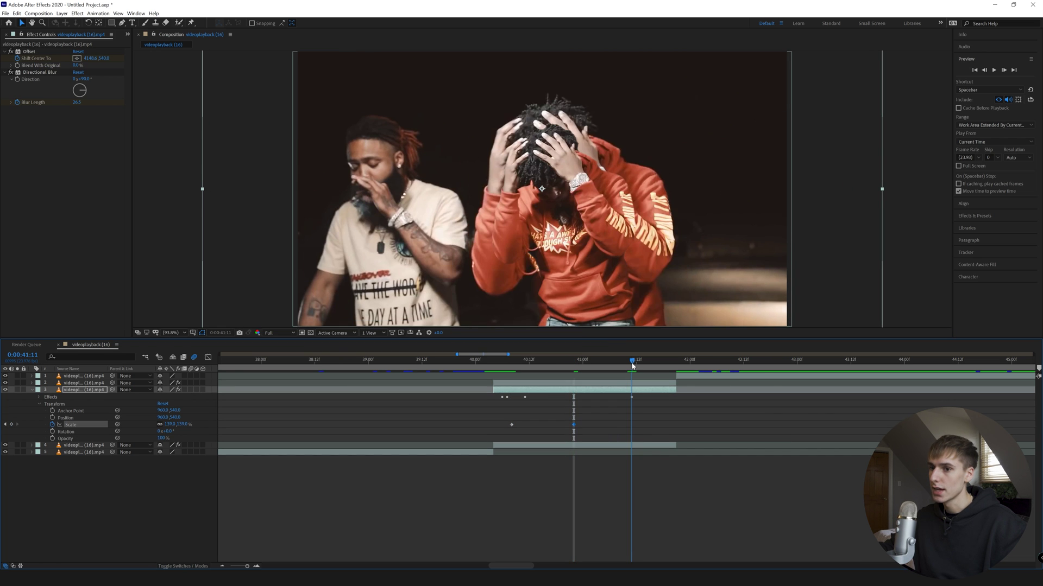
pyautogui.rightClick(69, 425)
pyautogui.click(86, 494)
pyautogui.moveTo(652, 410); pyautogui.dragTo(434, 442)
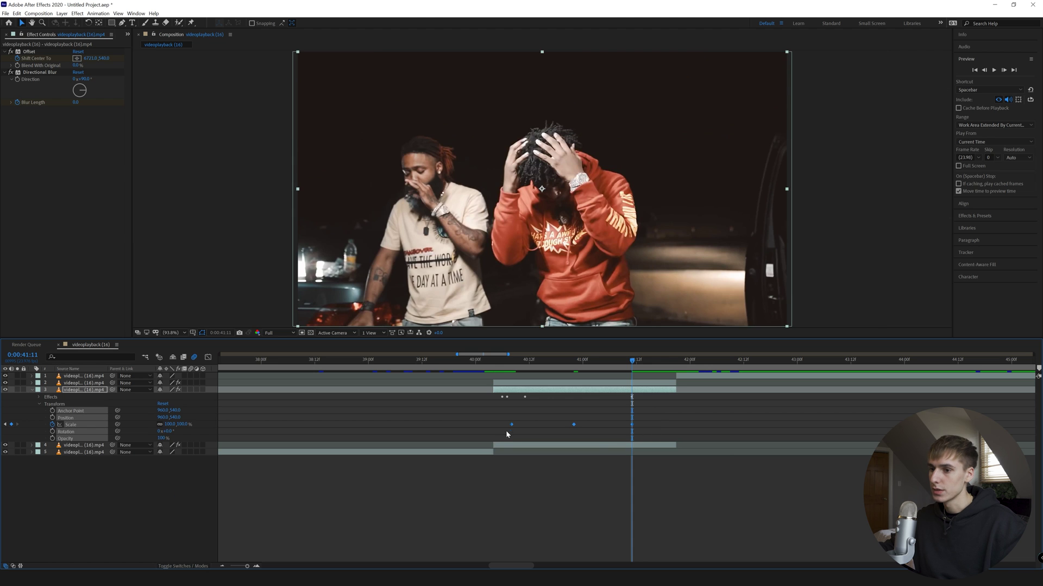
# Apply Easy Ease to the three scale keyframes and preview the zoom from 0:00:40:00
pyautogui.rightClick(511, 424)
pyautogui.moveTo(549, 516)
pyautogui.click(619, 465)
pyautogui.click(476, 363)
pyautogui.press('space')
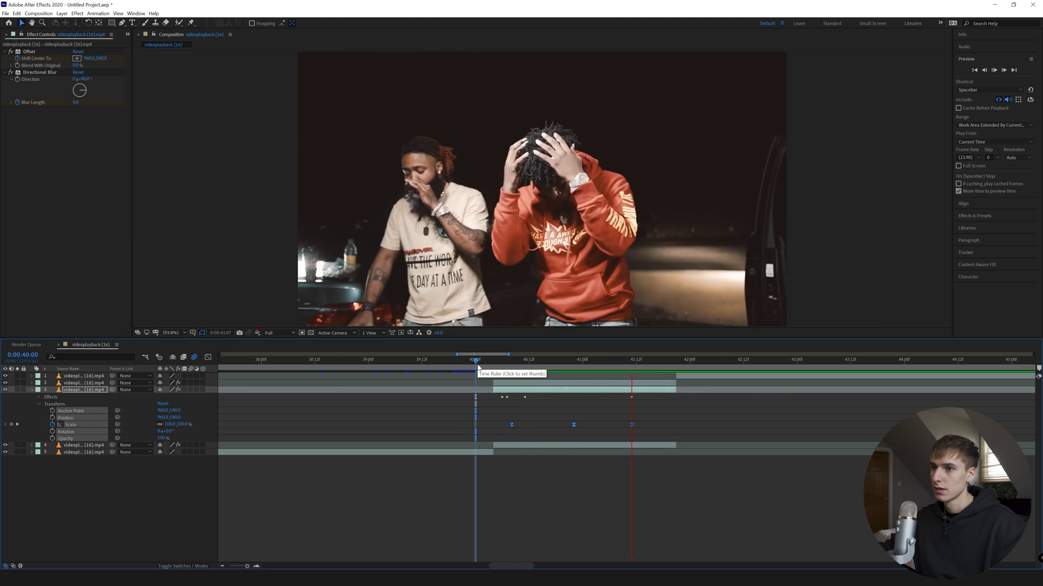
pyautogui.press('space')
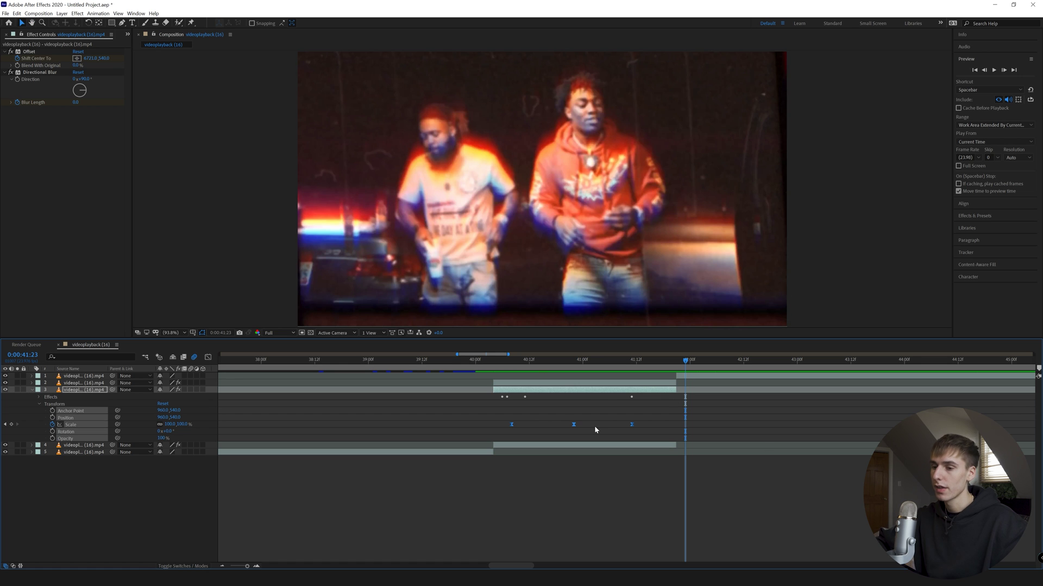
# Delete the trial scale keyframes from the upper background copy and replay the slide effect from 0:00:40:04
pyautogui.press('Delete')
pyautogui.click(487, 367)
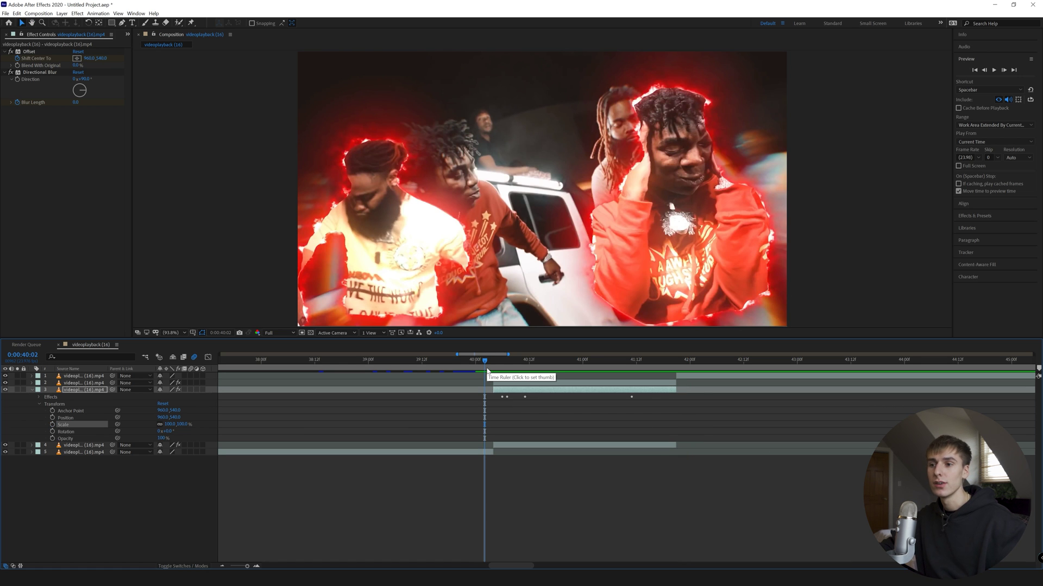
pyautogui.click(492, 368)
pyautogui.press('space')
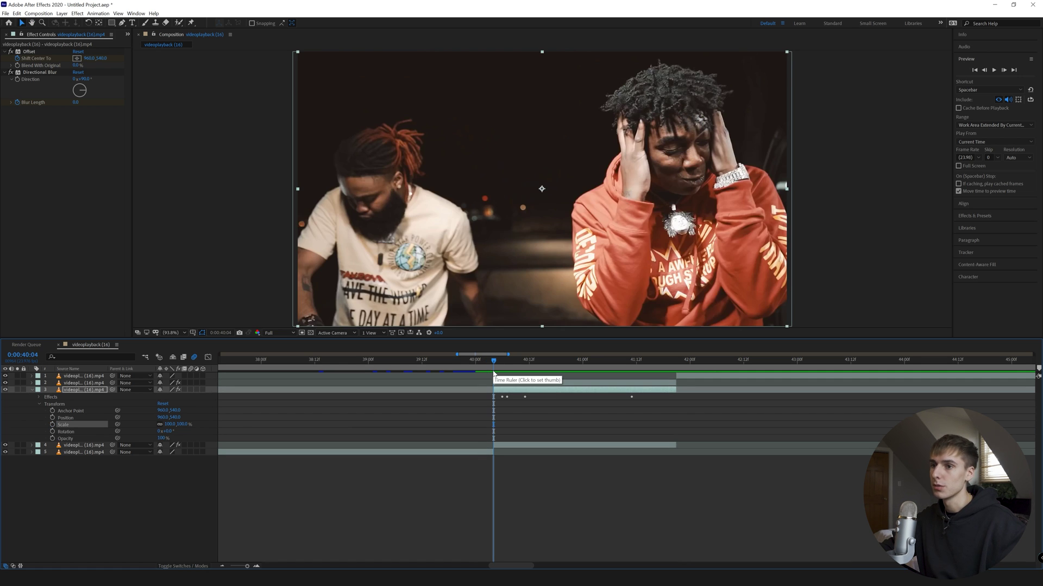
pyautogui.press('space')
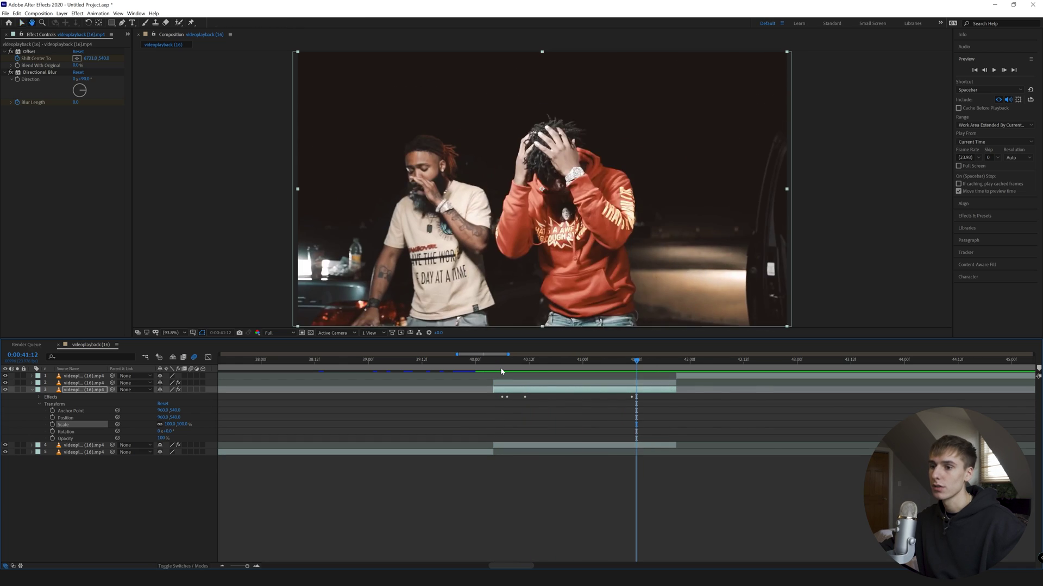
# Inspect the frames just before the slide effect, at 0:00:40:01 and 0:00:39:23
pyautogui.moveTo(501, 370); pyautogui.dragTo(530, 389)
pyautogui.click(479, 360)
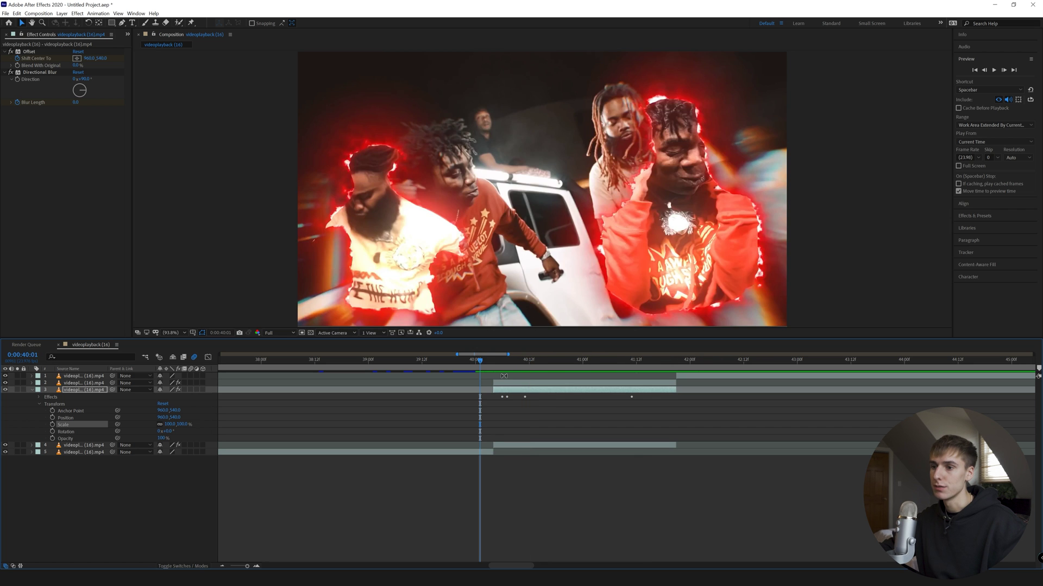
pyautogui.moveTo(480, 361)
pyautogui.mouseDown()
pyautogui.moveTo(557, 362)
pyautogui.moveTo(470, 369)
pyautogui.mouseUp()
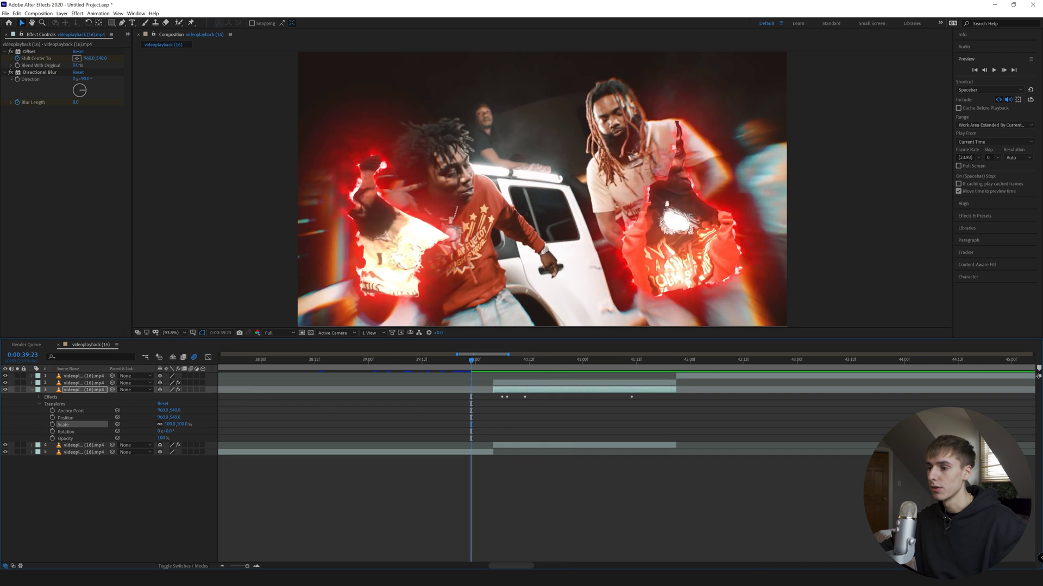